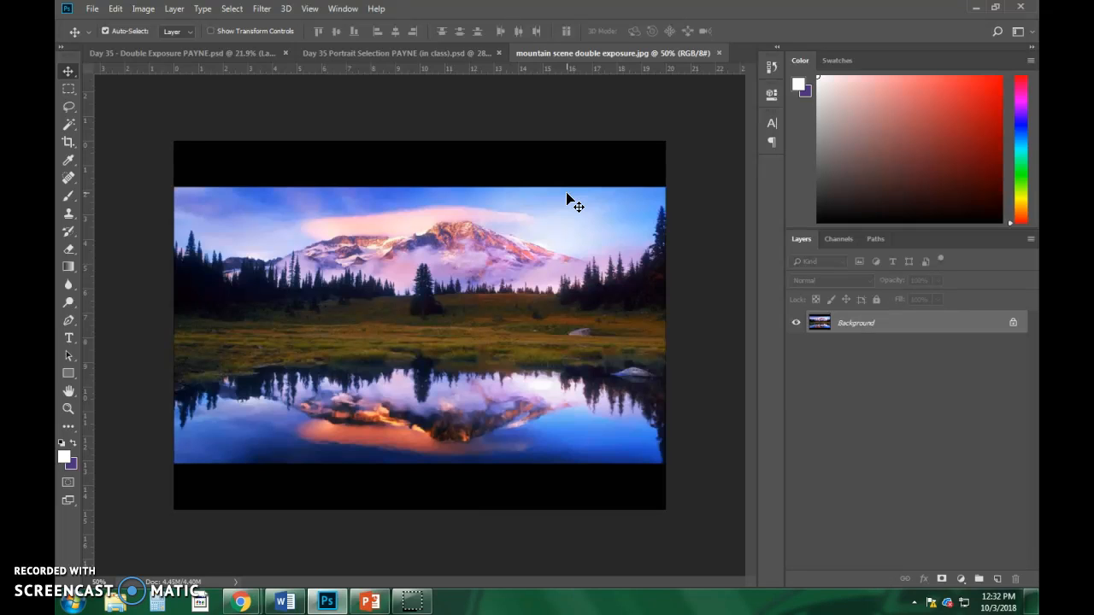
Copy the mountain scene into the Day 35 Portrait Selection document above the portrait, and hide Layer 0.
{"action": "left_click", "coordinate": [411, 276]}
{"action": "mouse_move", "coordinate": [410, 276]}
{"action": "left_mouse_down"}
{"action": "mouse_move", "coordinate": [403, 51]}
{"action": "mouse_move", "coordinate": [400, 261]}
{"action": "left_mouse_up"}
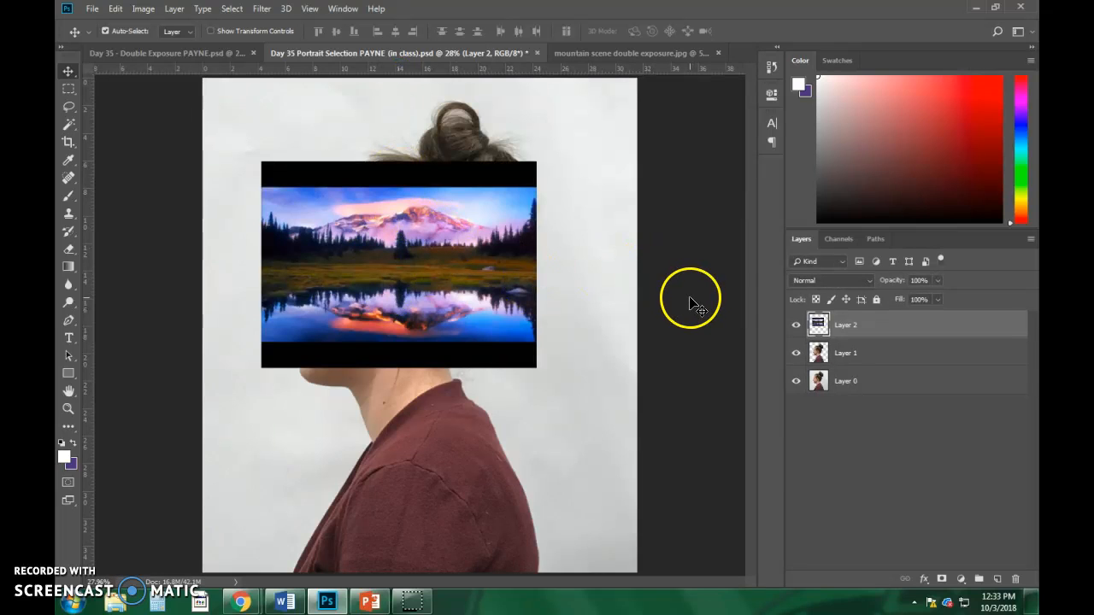
{"action": "left_click", "coordinate": [796, 383]}
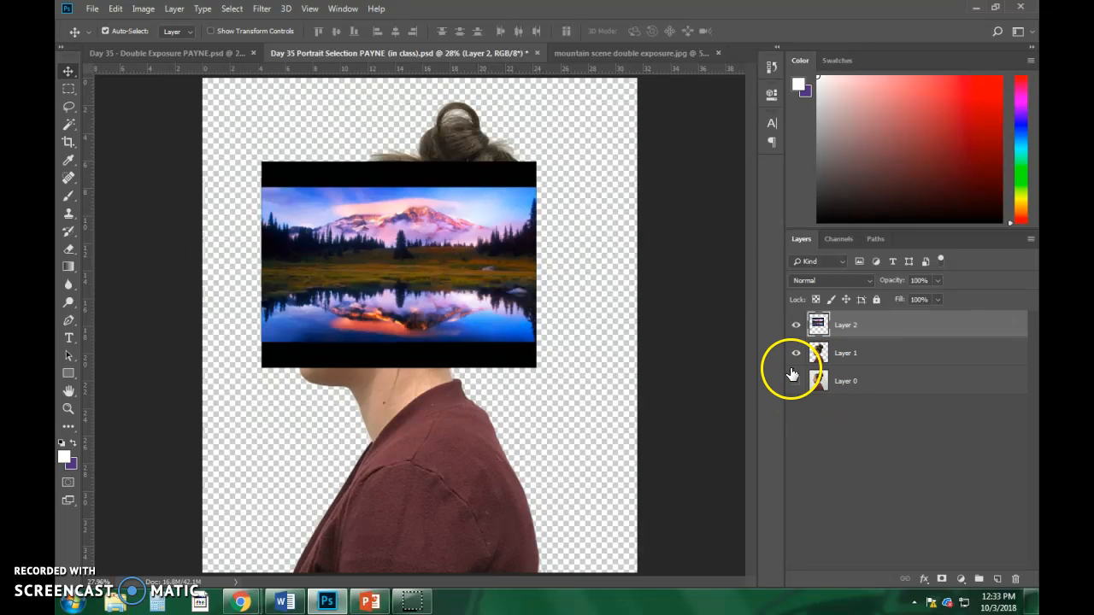
Add a new layer directly beneath the cut-out portrait on Layer 1 and fill it with the white foreground color.
{"action": "left_click", "coordinate": [855, 356]}
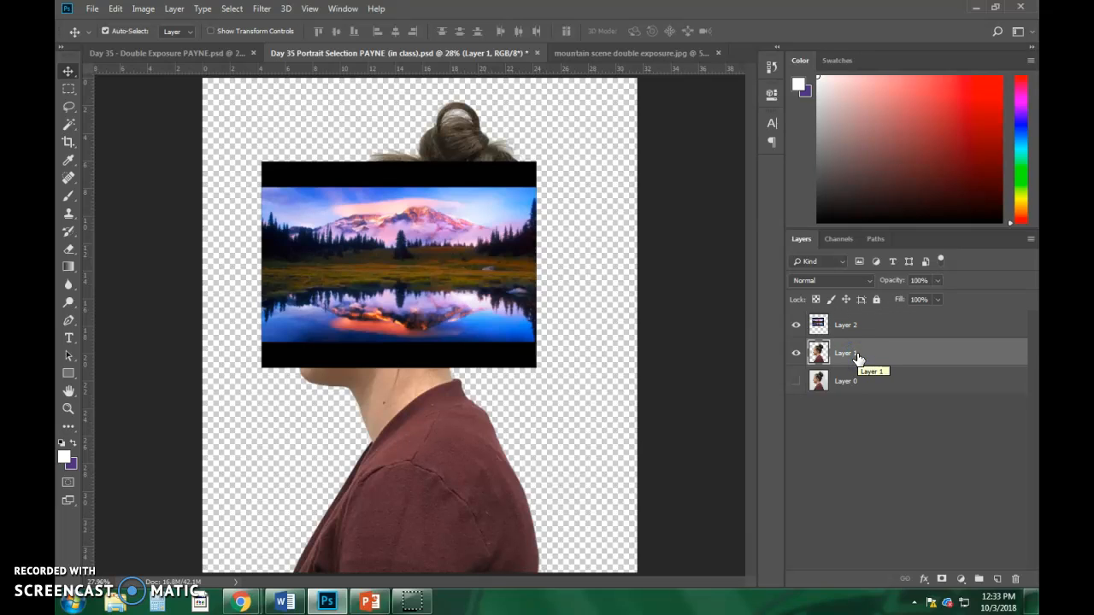
{"action": "left_click", "coordinate": [836, 347]}
{"action": "left_click", "coordinate": [998, 580]}
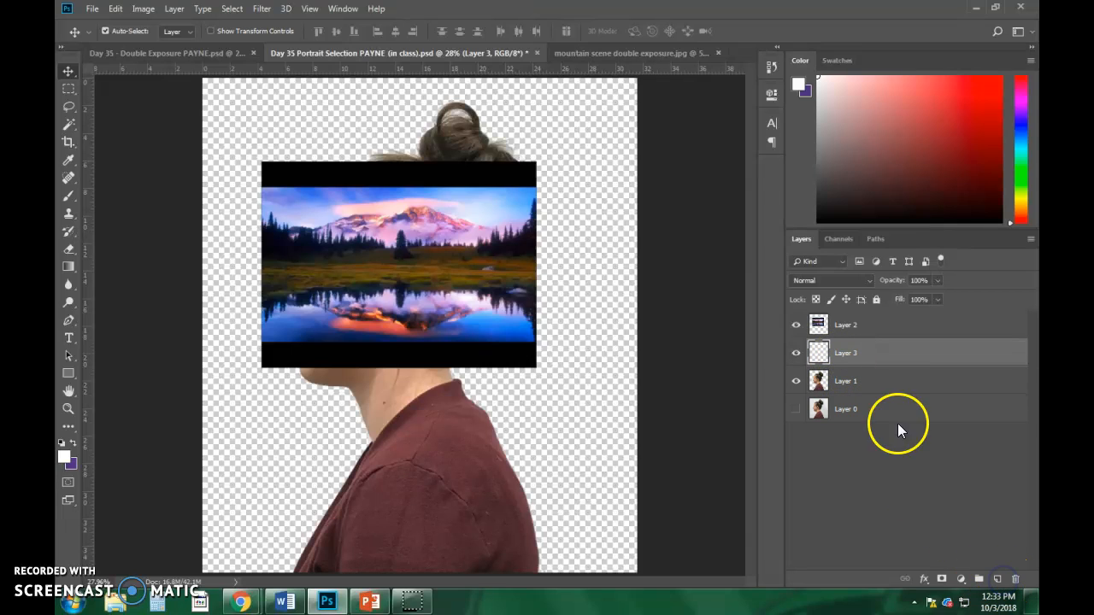
{"action": "left_click_drag", "start_coordinate": [863, 352], "coordinate": [843, 381]}
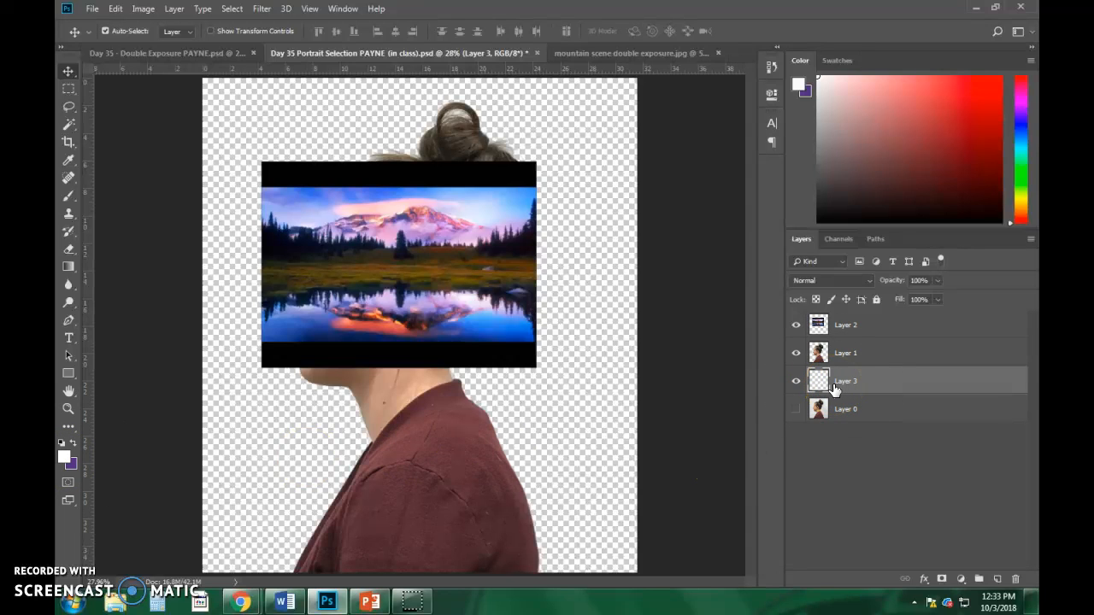
{"action": "key", "text": "shift+F5"}
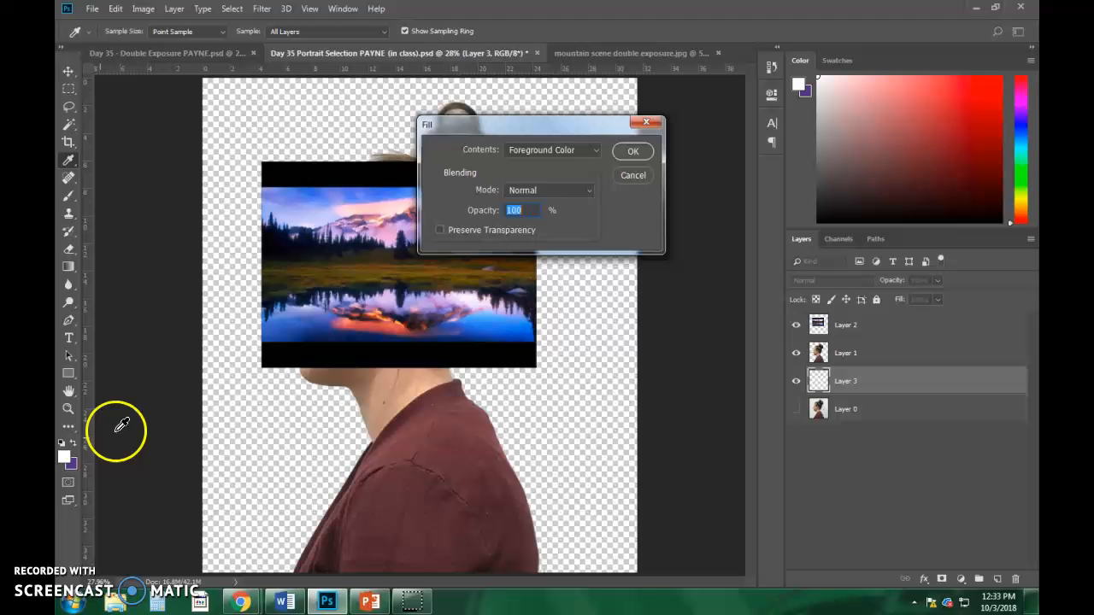
{"action": "left_click", "coordinate": [632, 151]}
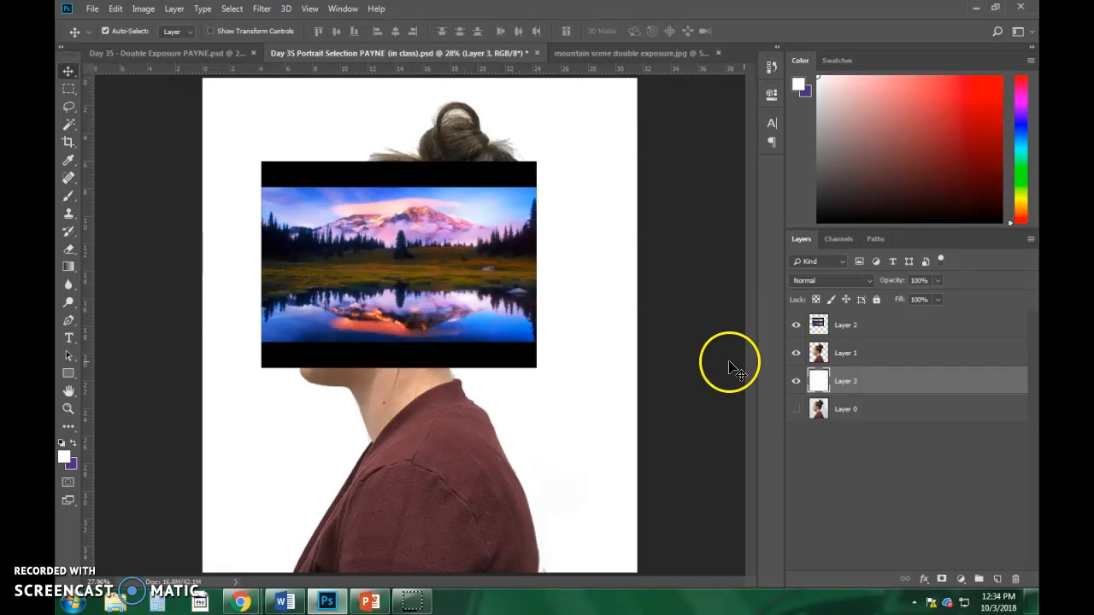
Scale up the mountain image on Layer 2 and position it so the scenery covers the whole portrait figure.
{"action": "left_click", "coordinate": [820, 325]}
{"action": "left_click", "coordinate": [454, 282]}
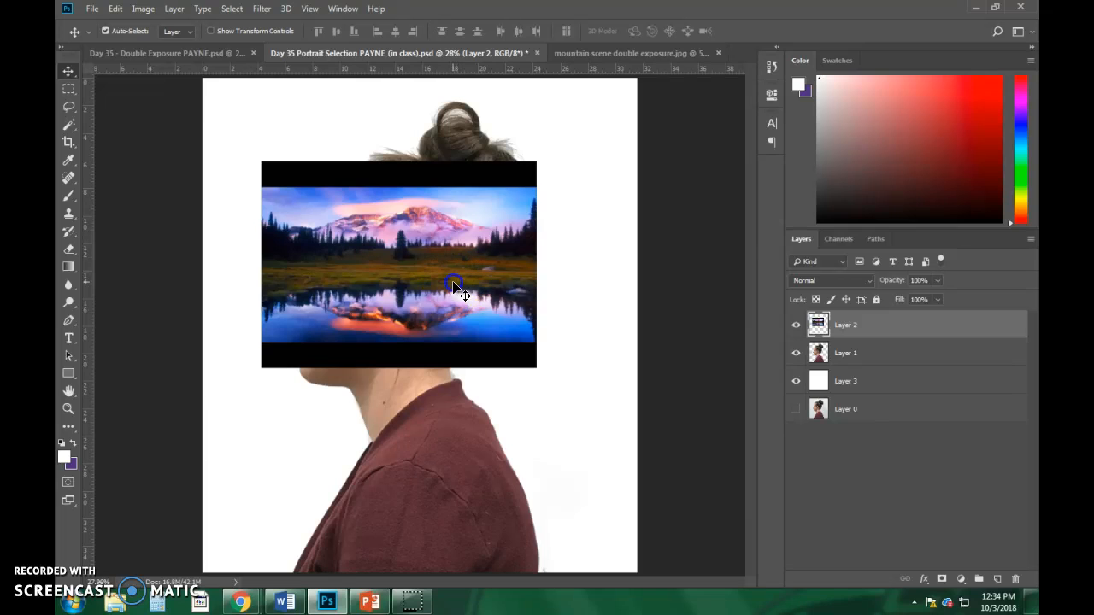
{"action": "key", "text": "ctrl+t"}
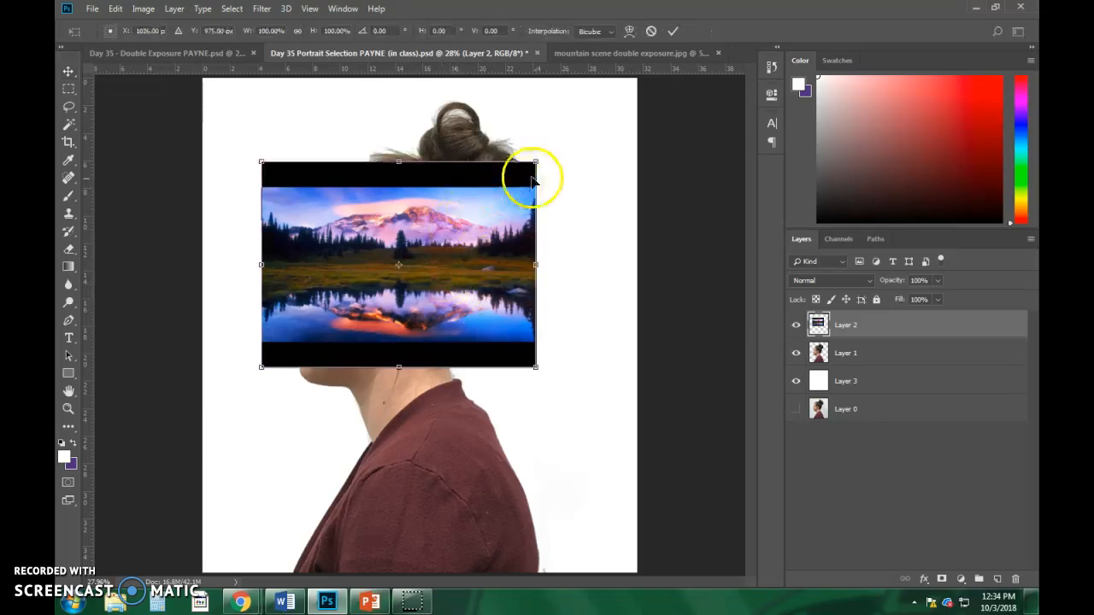
{"action": "left_click_drag", "start_coordinate": [529, 369], "coordinate": [701, 541]}
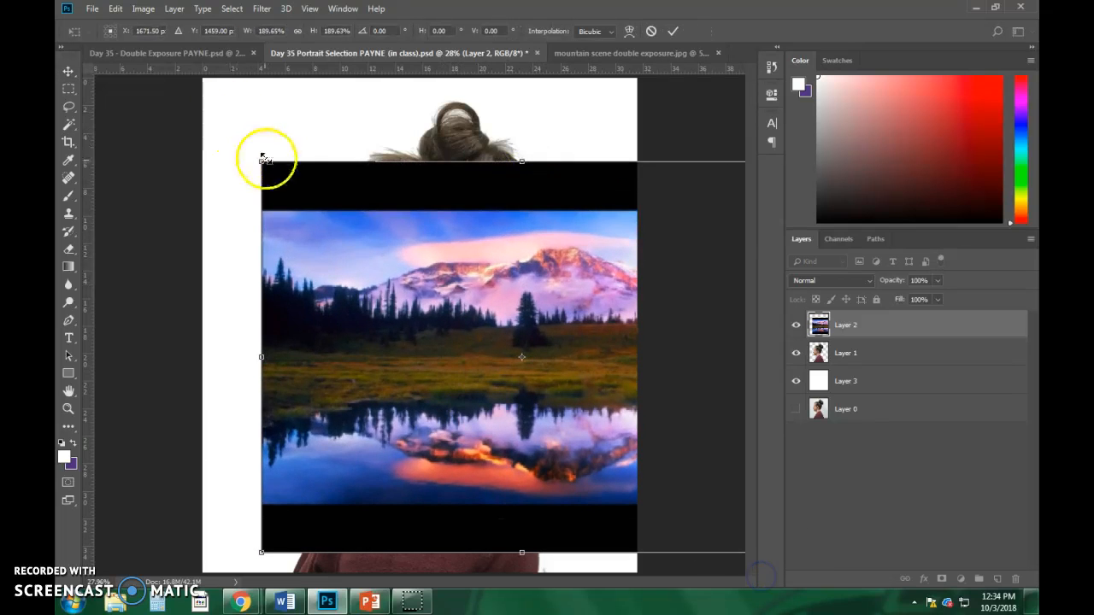
{"action": "left_click_drag", "start_coordinate": [261, 161], "coordinate": [62, 77]}
{"action": "left_click_drag", "start_coordinate": [407, 231], "coordinate": [313, 318]}
{"action": "left_click_drag", "start_coordinate": [664, 120], "coordinate": [823, 56]}
{"action": "left_click_drag", "start_coordinate": [434, 303], "coordinate": [219, 408]}
{"action": "left_click_drag", "start_coordinate": [606, 112], "coordinate": [627, 101]}
{"action": "left_click_drag", "start_coordinate": [405, 369], "coordinate": [623, 293]}
{"action": "mouse_move", "coordinate": [449, 315]}
{"action": "left_mouse_down"}
{"action": "mouse_move", "coordinate": [479, 315]}
{"action": "mouse_move", "coordinate": [453, 317]}
{"action": "left_mouse_up"}
{"action": "double_click", "coordinate": [492, 317]}
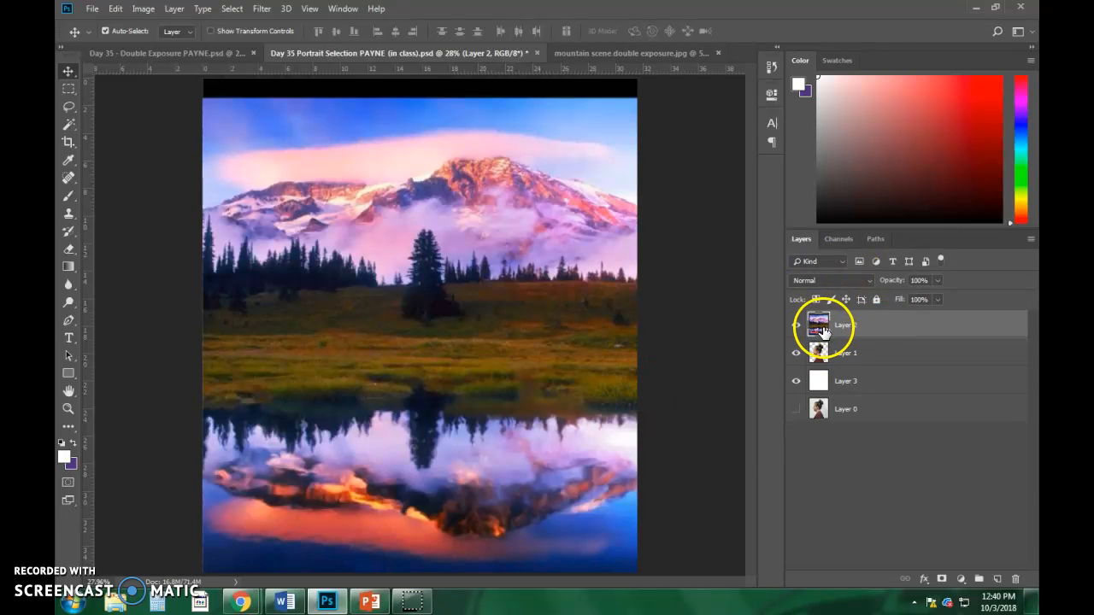
{"action": "mouse_move", "coordinate": [821, 332]}
{"action": "left_mouse_down"}
{"action": "mouse_move", "coordinate": [818, 366]}
{"action": "mouse_move", "coordinate": [818, 325]}
{"action": "left_mouse_up"}
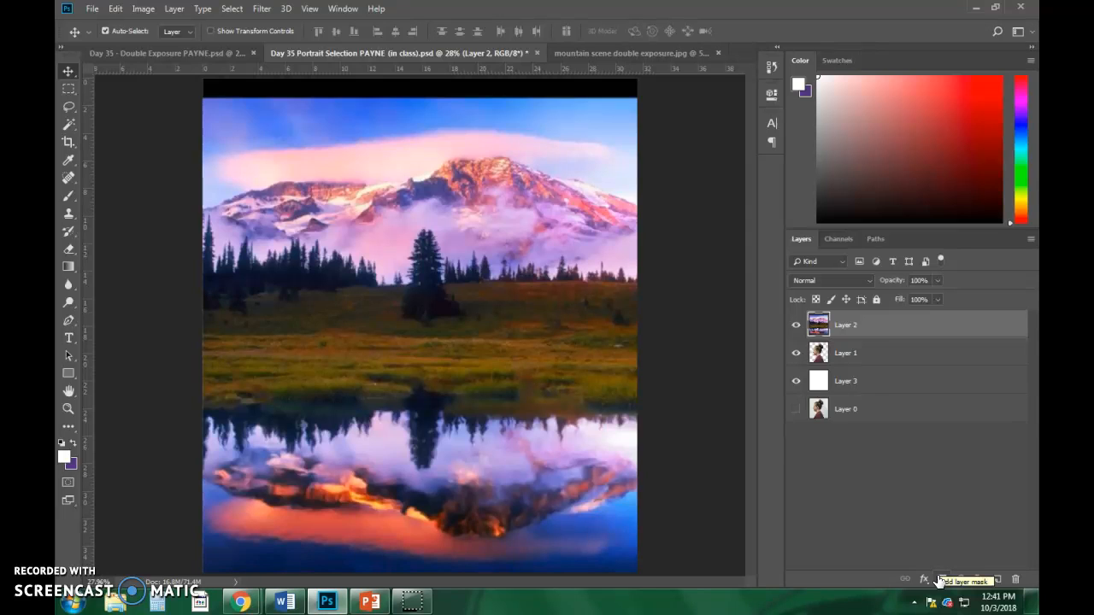
{"action": "left_click", "coordinate": [940, 582]}
{"action": "key", "text": "ctrl+z"}
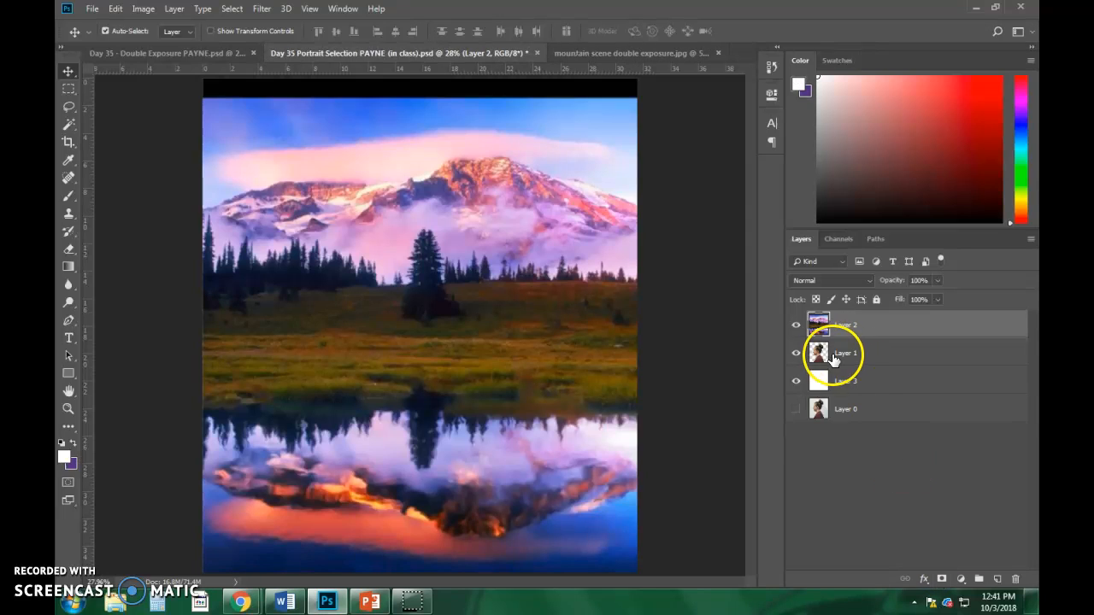
{"action": "left_click", "coordinate": [818, 353], "text": "ctrl"}
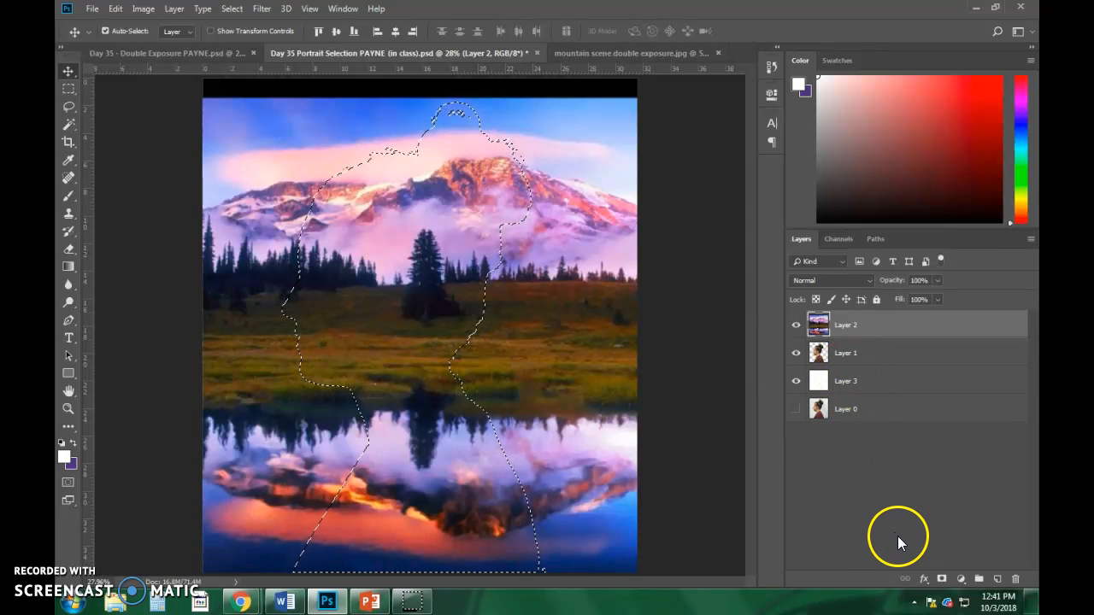
{"action": "key", "text": "ctrl+d"}
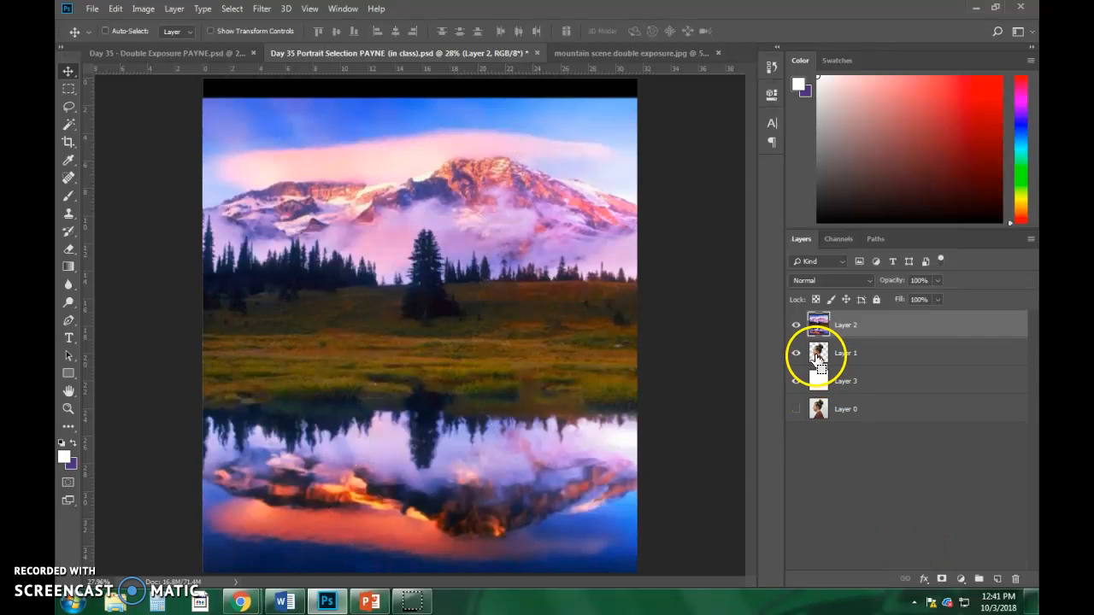
{"action": "left_click", "coordinate": [818, 355], "text": "ctrl"}
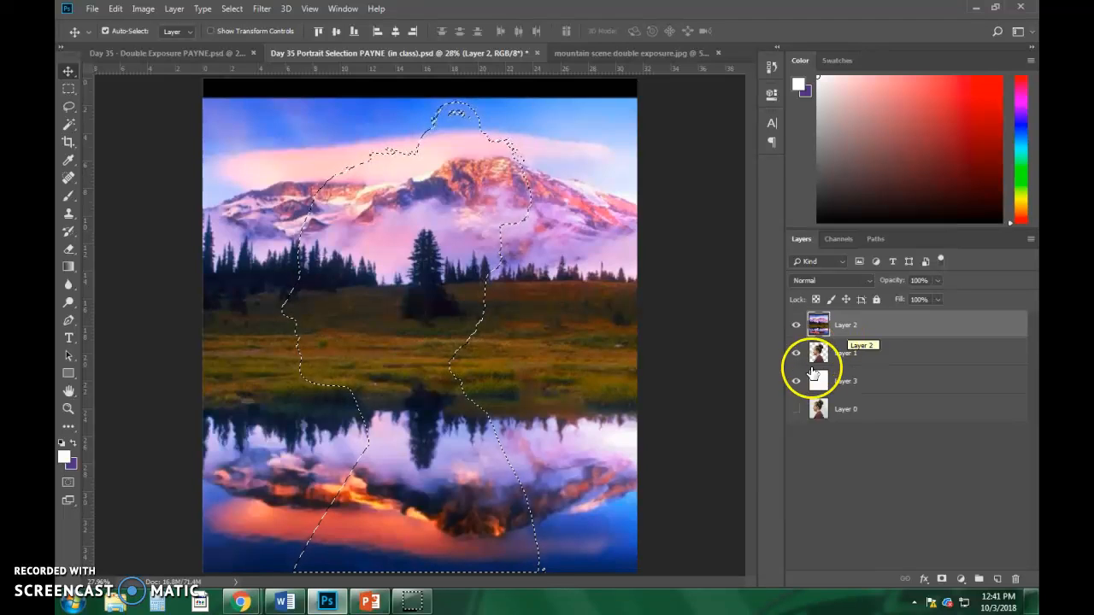
{"action": "left_click", "coordinate": [942, 581]}
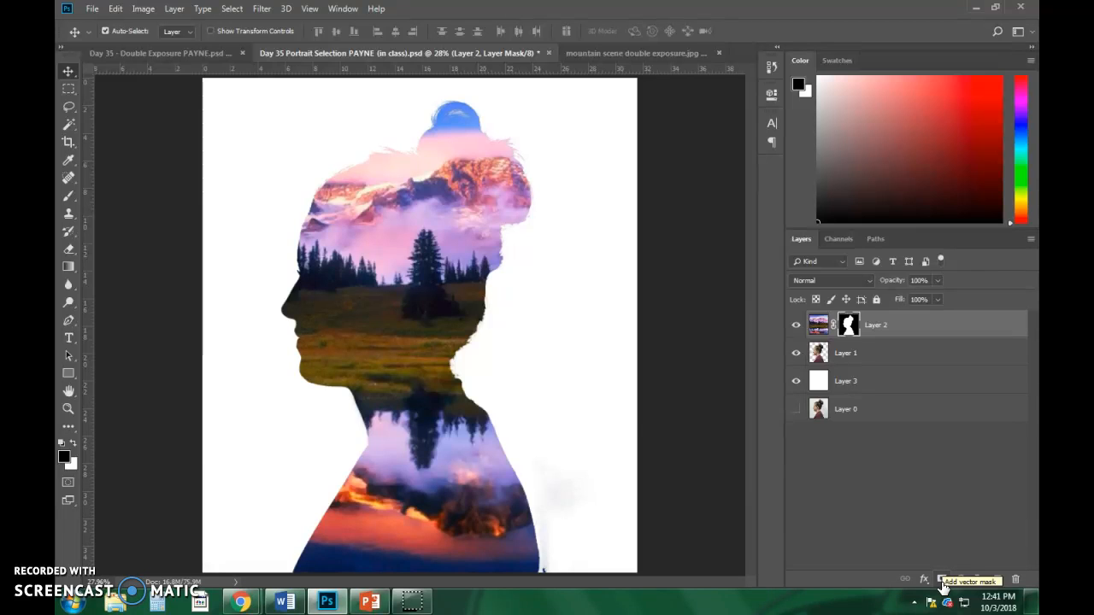
{"action": "key", "text": "ctrl+z"}
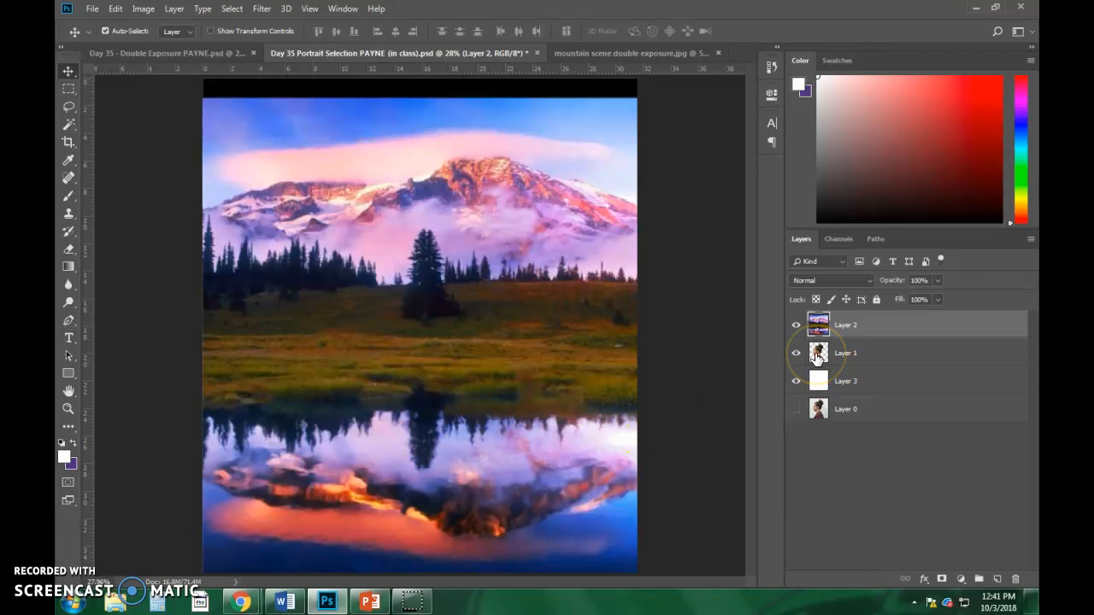
Load the cut-out portrait on Layer 1 as a selection and use it to add a layer mask to Layer 2.
{"action": "left_click", "coordinate": [819, 352], "text": "ctrl"}
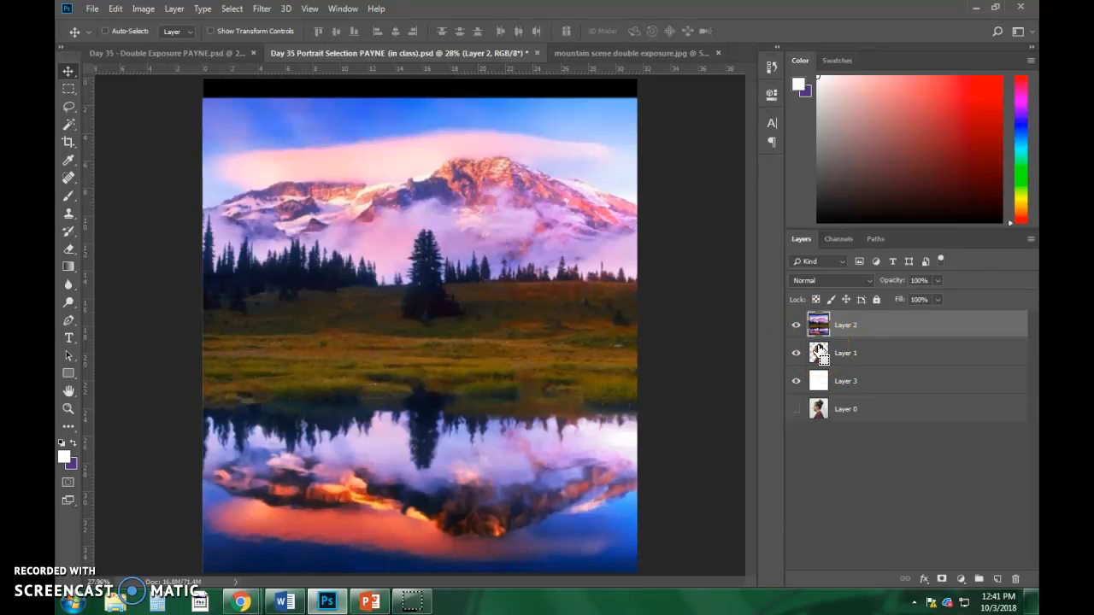
{"action": "left_click", "coordinate": [819, 351], "text": "ctrl"}
{"action": "left_click", "coordinate": [819, 351], "text": "ctrl"}
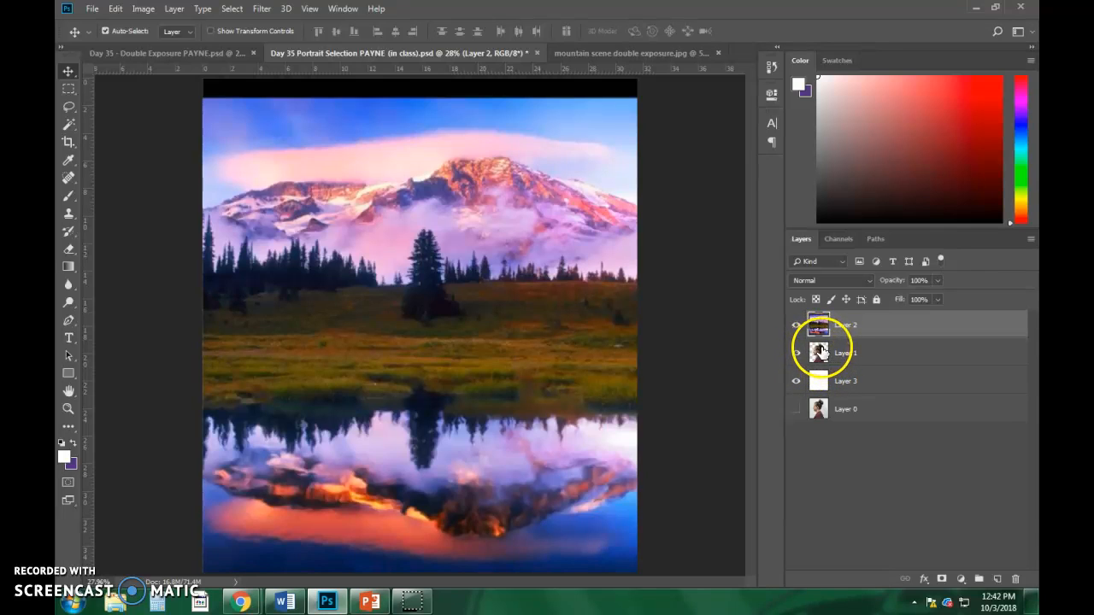
{"action": "left_click", "coordinate": [819, 355], "text": "ctrl"}
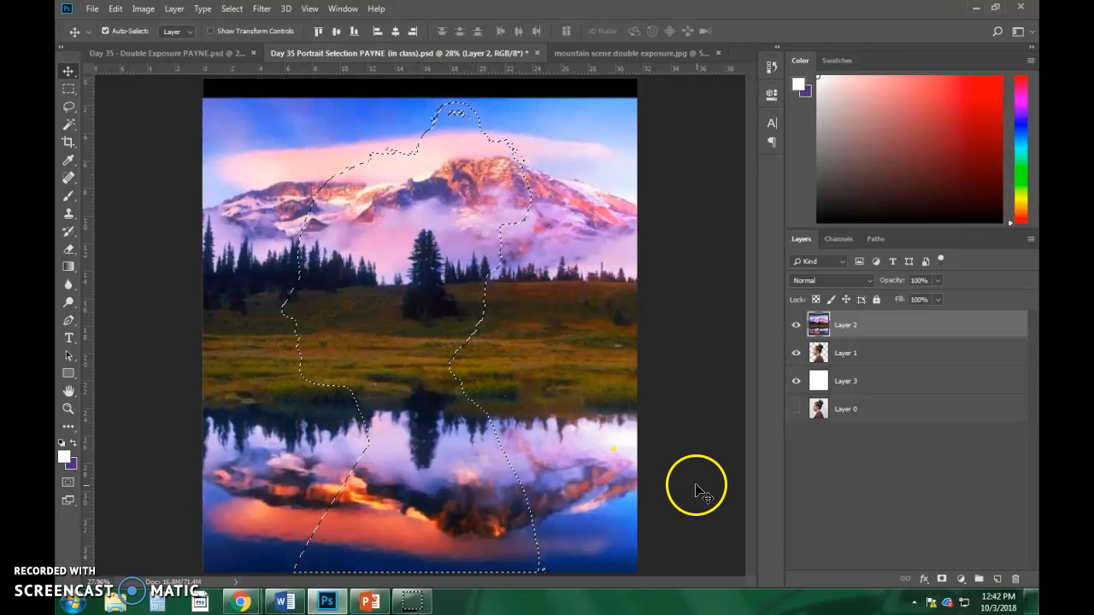
{"action": "left_click", "coordinate": [852, 330]}
{"action": "left_click", "coordinate": [852, 331]}
{"action": "left_click", "coordinate": [852, 330]}
{"action": "left_click", "coordinate": [851, 330]}
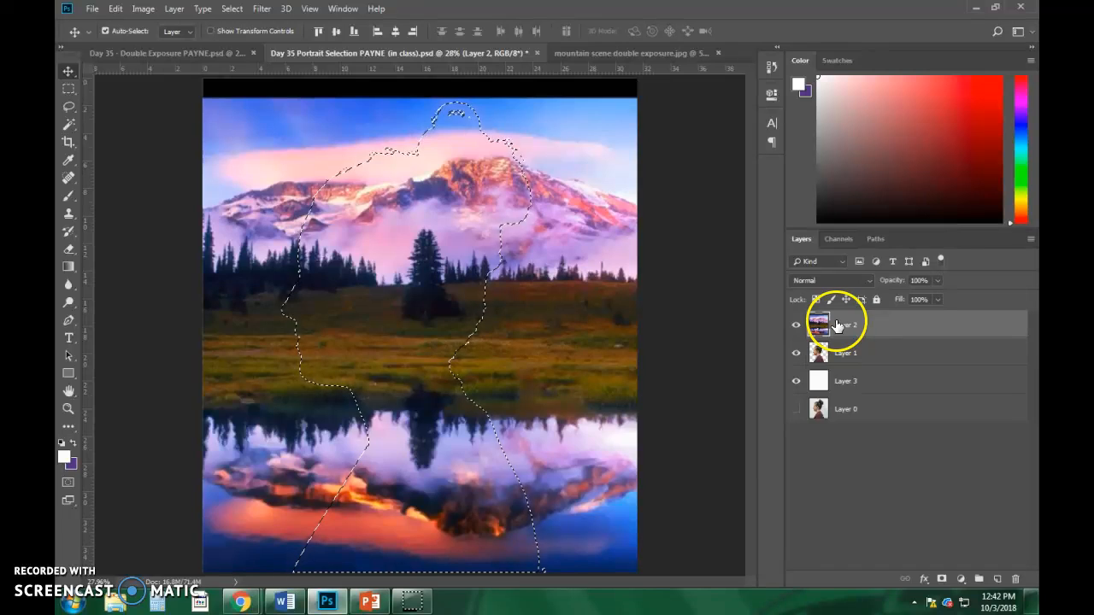
{"action": "left_click", "coordinate": [839, 327]}
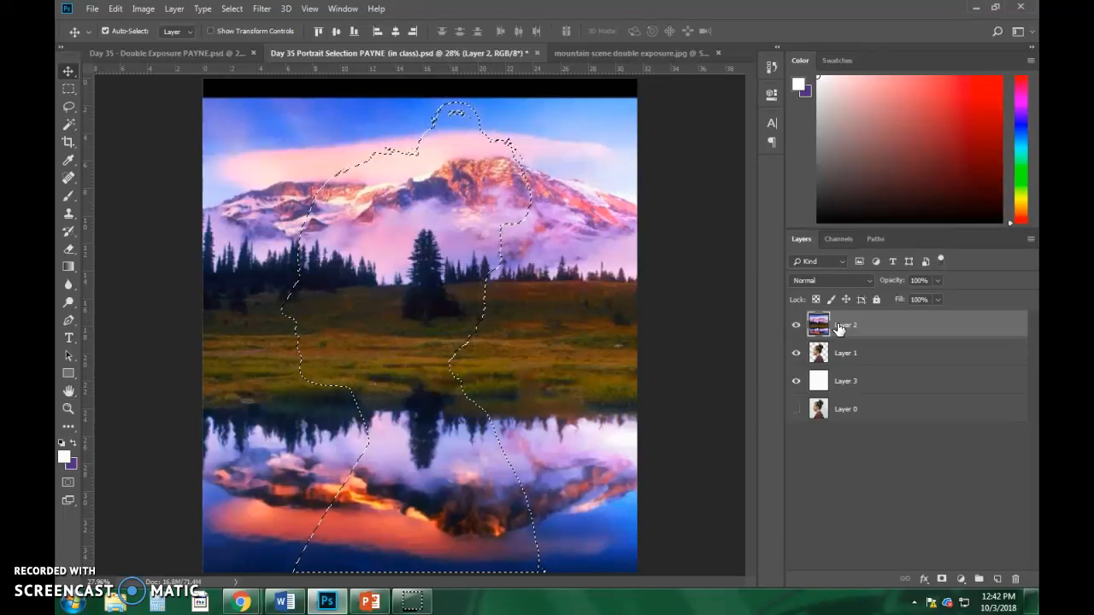
{"action": "left_click", "coordinate": [942, 581]}
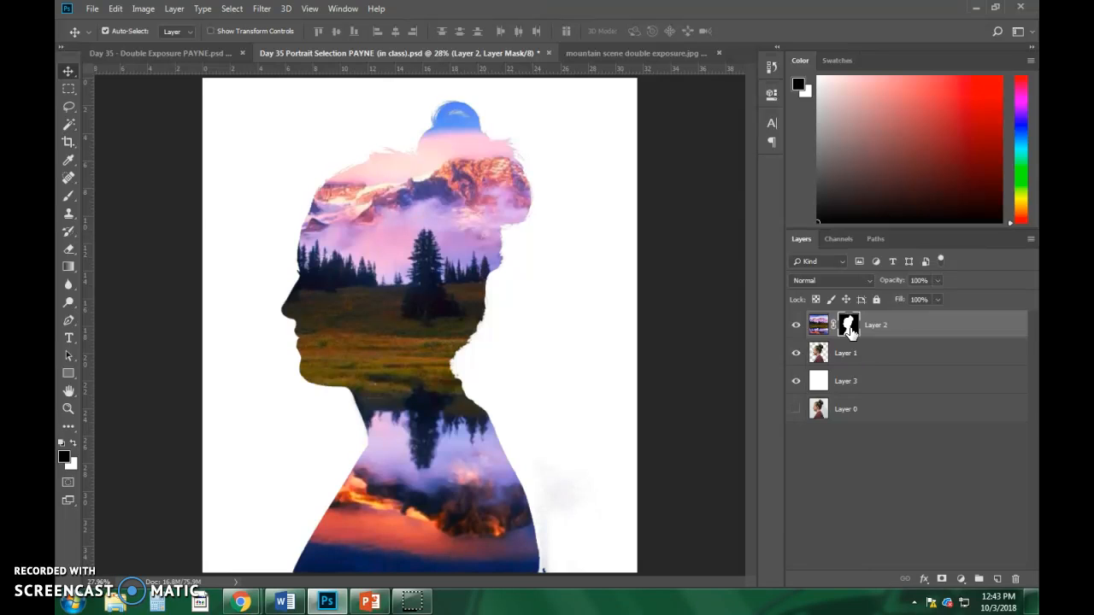
{"action": "left_click", "coordinate": [848, 324]}
{"action": "left_click", "coordinate": [848, 324]}
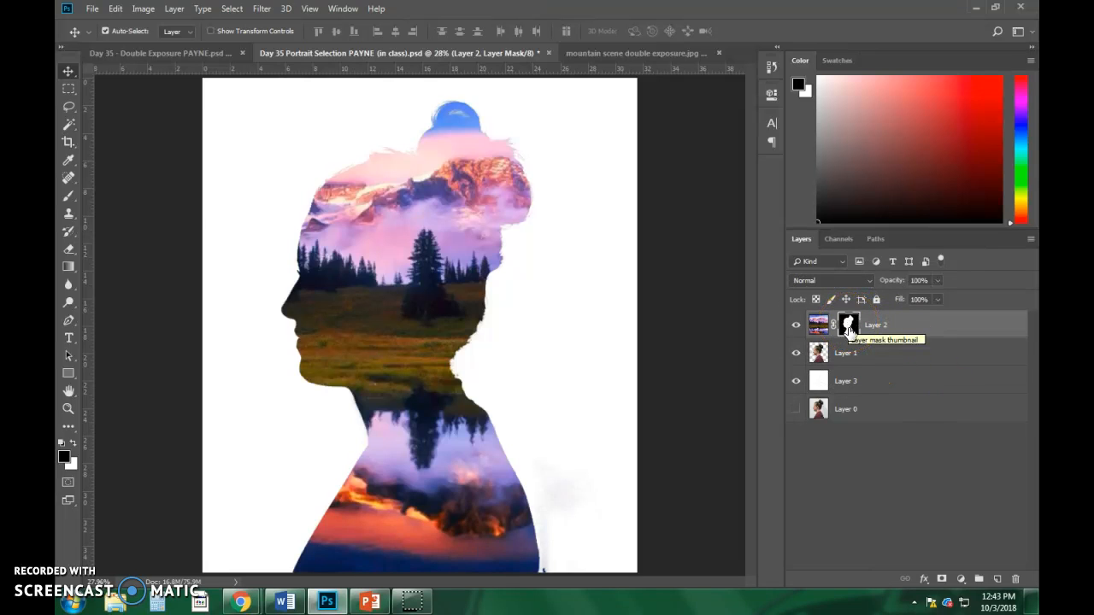
{"action": "left_click", "coordinate": [818, 325]}
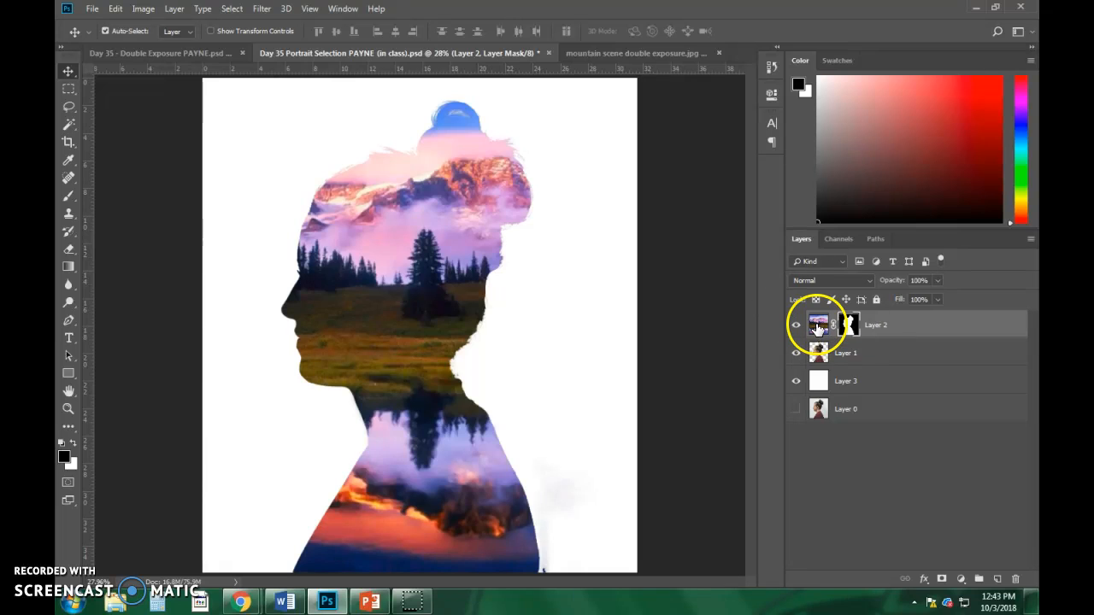
{"action": "left_click", "coordinate": [846, 326]}
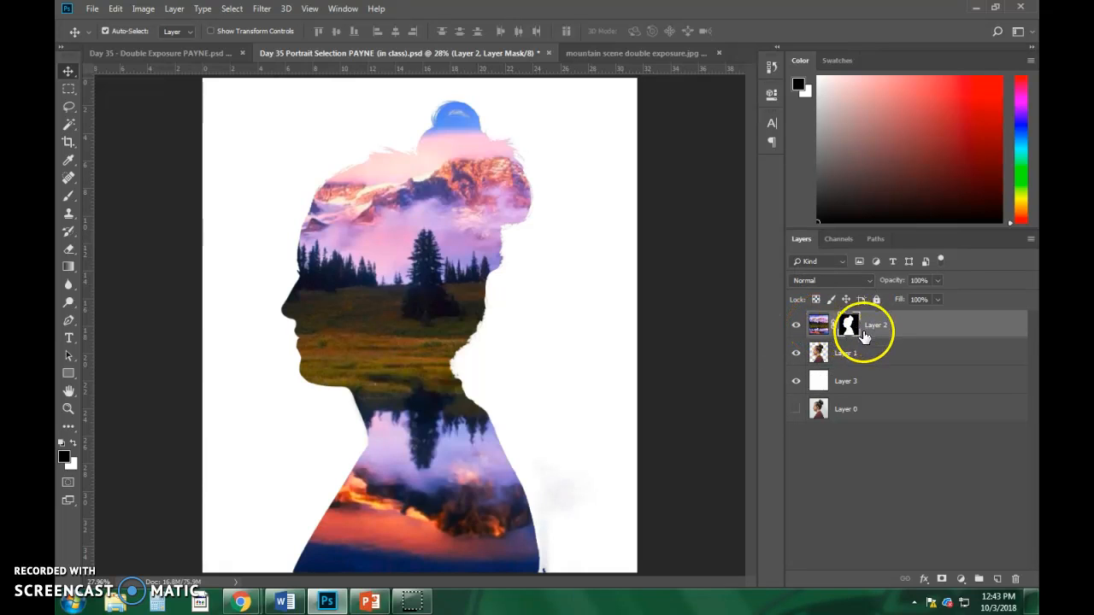
{"action": "left_click", "coordinate": [848, 331]}
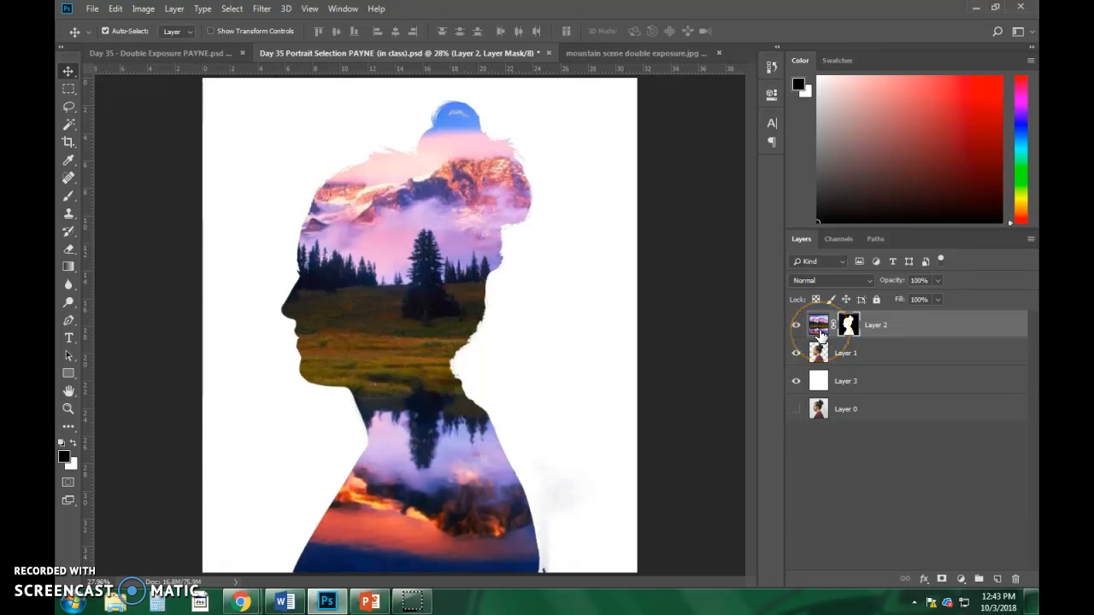
{"action": "left_click", "coordinate": [405, 299]}
{"action": "left_click_drag", "start_coordinate": [379, 256], "coordinate": [409, 272]}
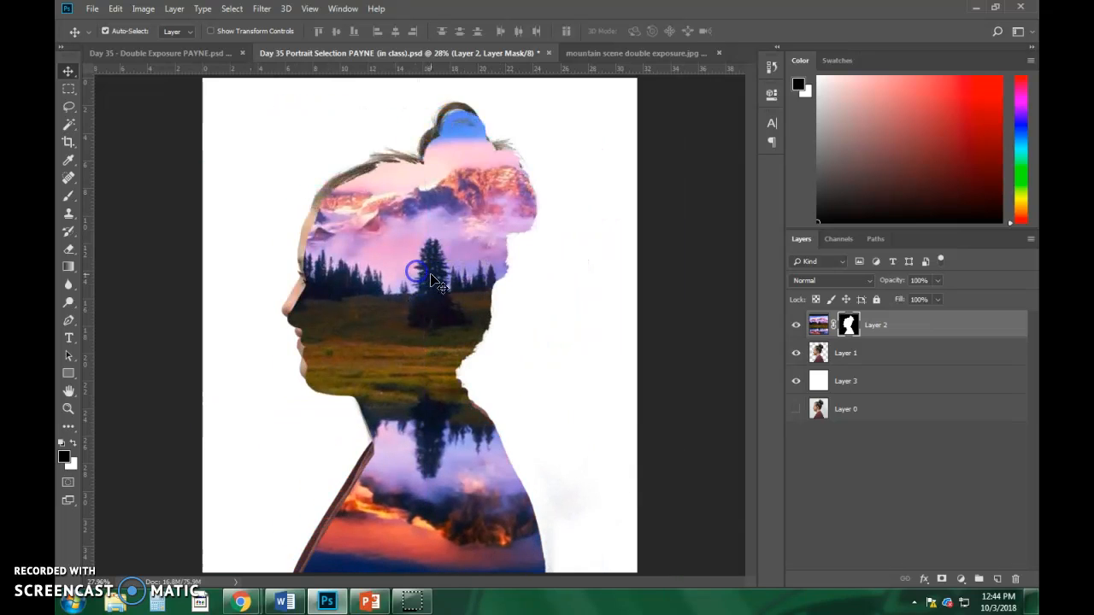
{"action": "key", "text": "ctrl+z"}
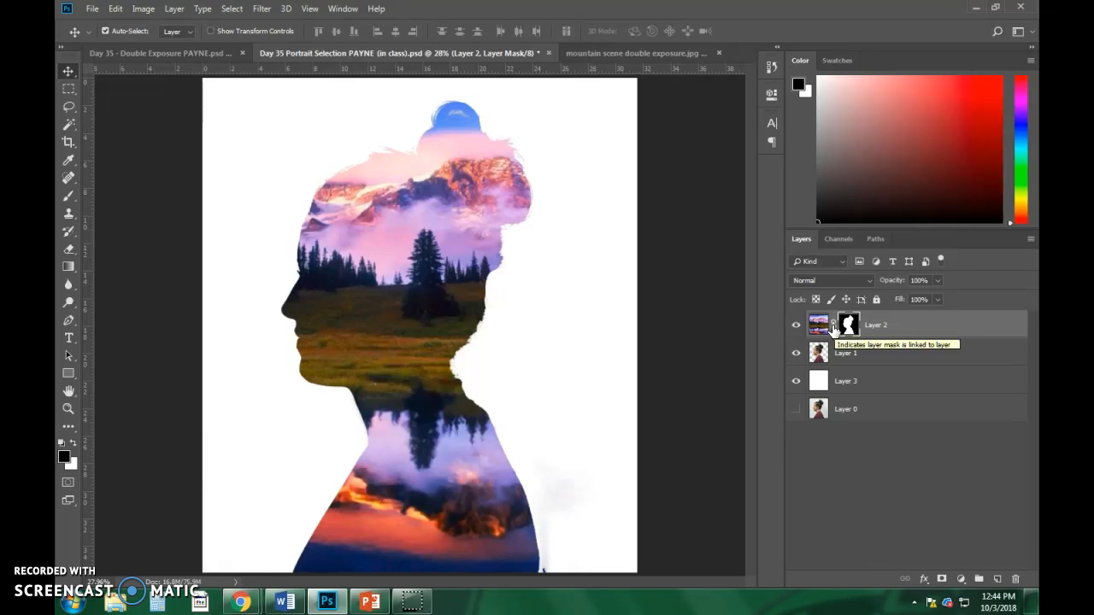
Unlink the layer mask from Layer 2 and shift only the mountain image slightly to the right inside the silhouette.
{"action": "left_click", "coordinate": [832, 328]}
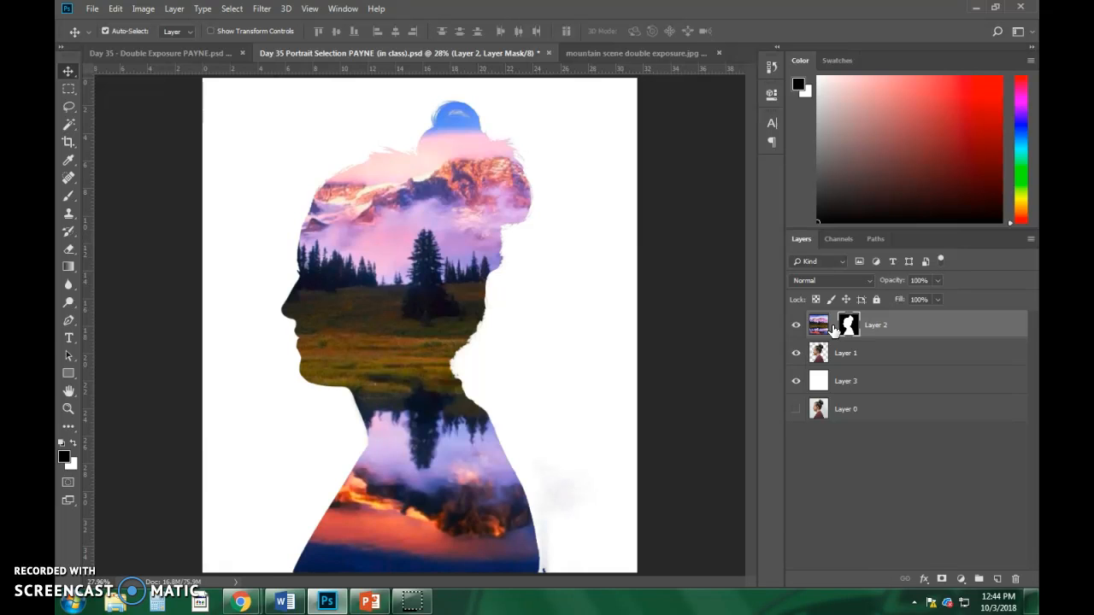
{"action": "mouse_move", "coordinate": [361, 244]}
{"action": "left_mouse_down"}
{"action": "mouse_move", "coordinate": [338, 239]}
{"action": "mouse_move", "coordinate": [373, 247]}
{"action": "left_mouse_up"}
{"action": "left_click", "coordinate": [820, 327]}
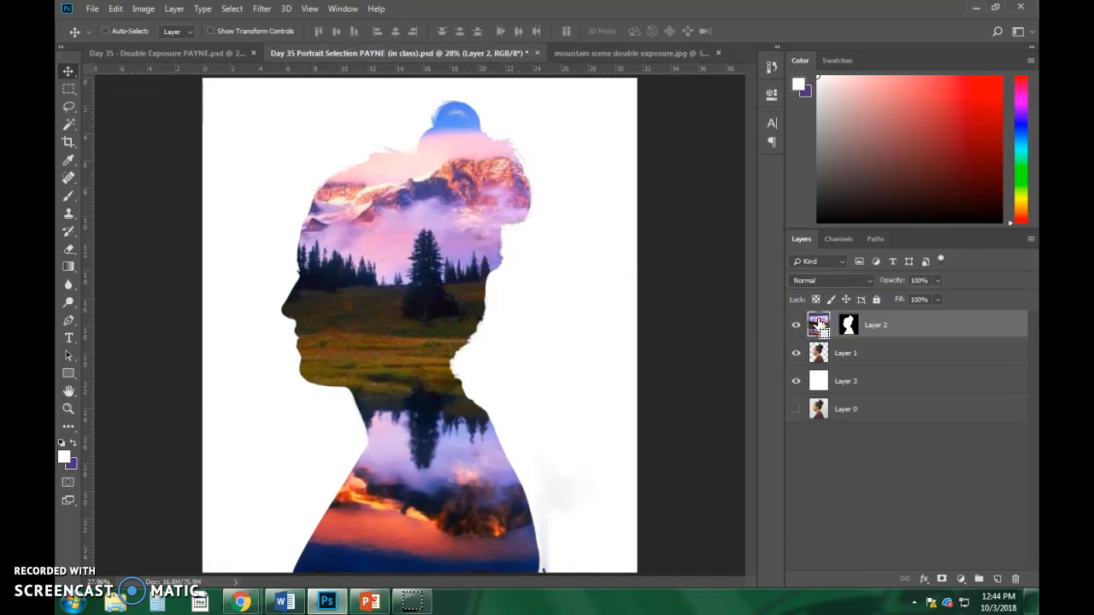
{"action": "left_click_drag", "start_coordinate": [373, 262], "coordinate": [411, 282]}
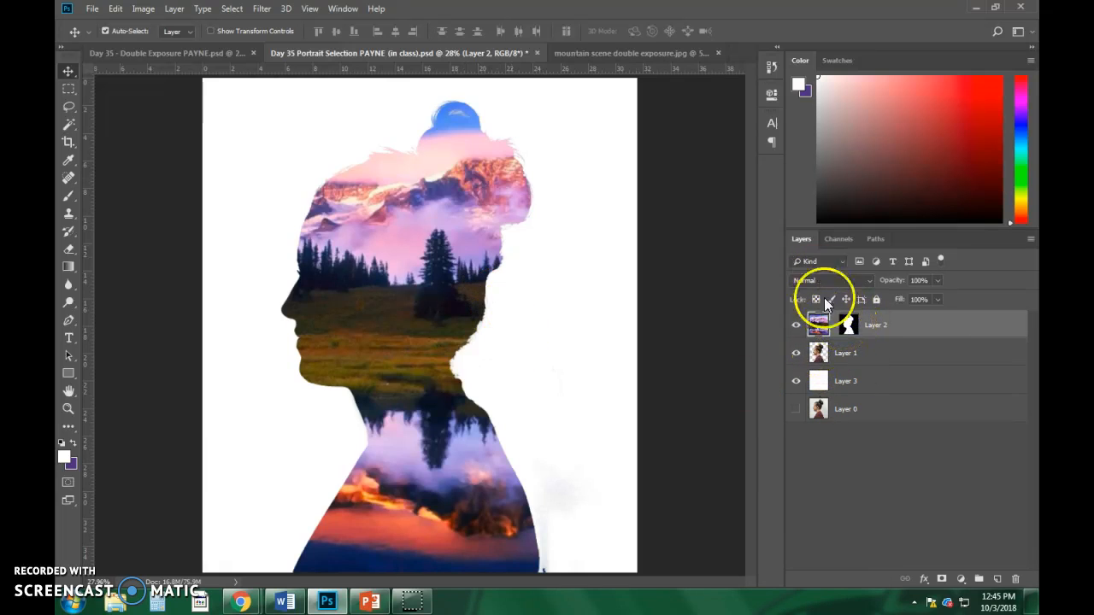
{"action": "left_click", "coordinate": [817, 326]}
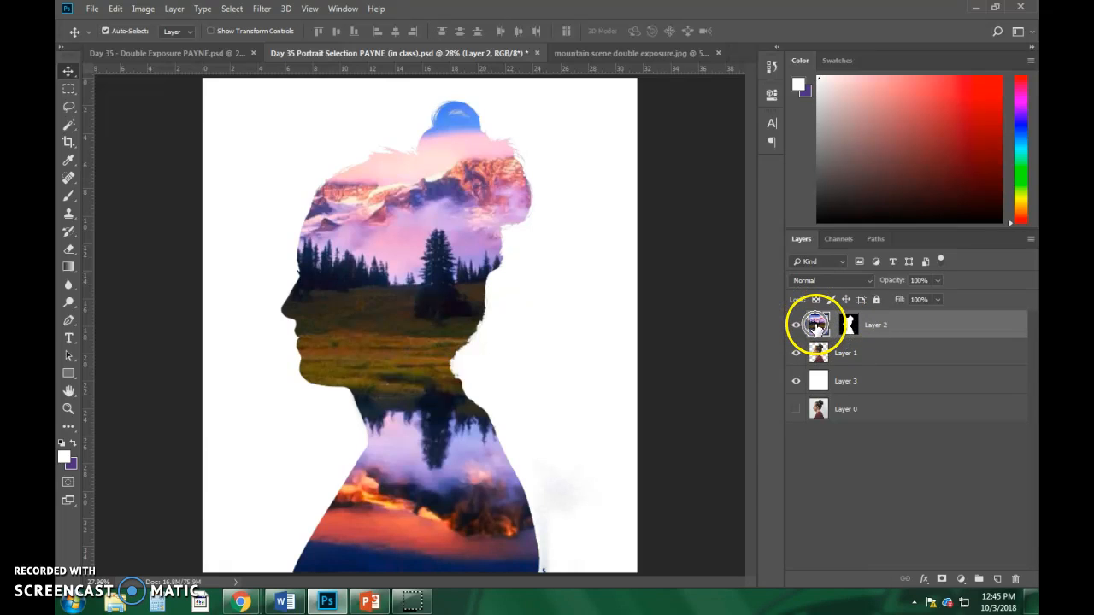
{"action": "left_click", "coordinate": [816, 327], "text": "ctrl"}
{"action": "left_click", "coordinate": [817, 327], "text": "ctrl"}
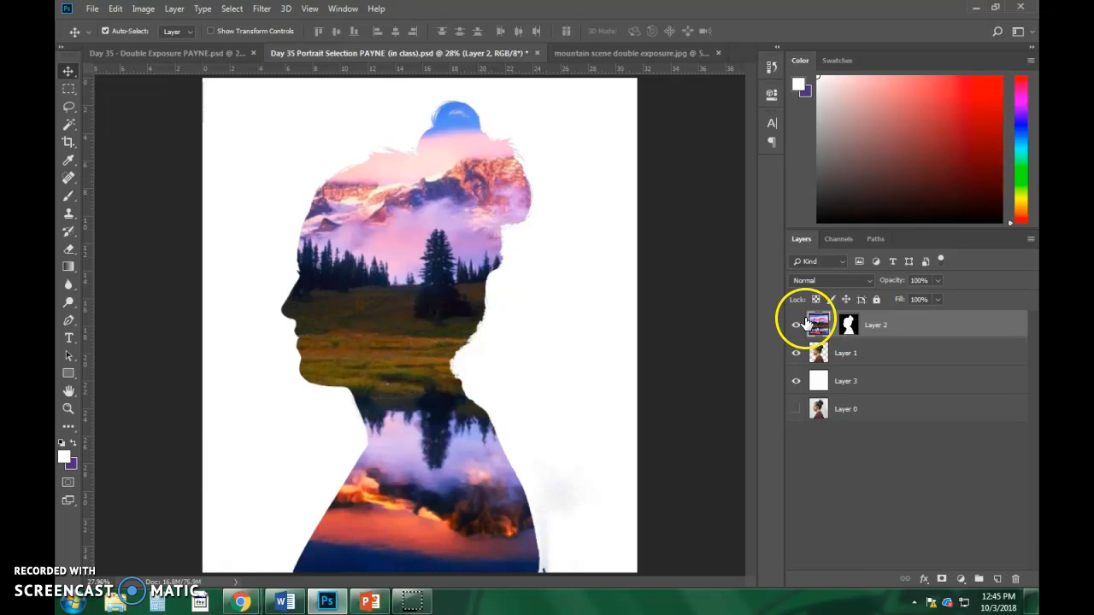
Look at the finished double-exposure example document for comparison and return to the portrait document.
{"action": "left_click", "coordinate": [816, 325]}
{"action": "left_click", "coordinate": [816, 326]}
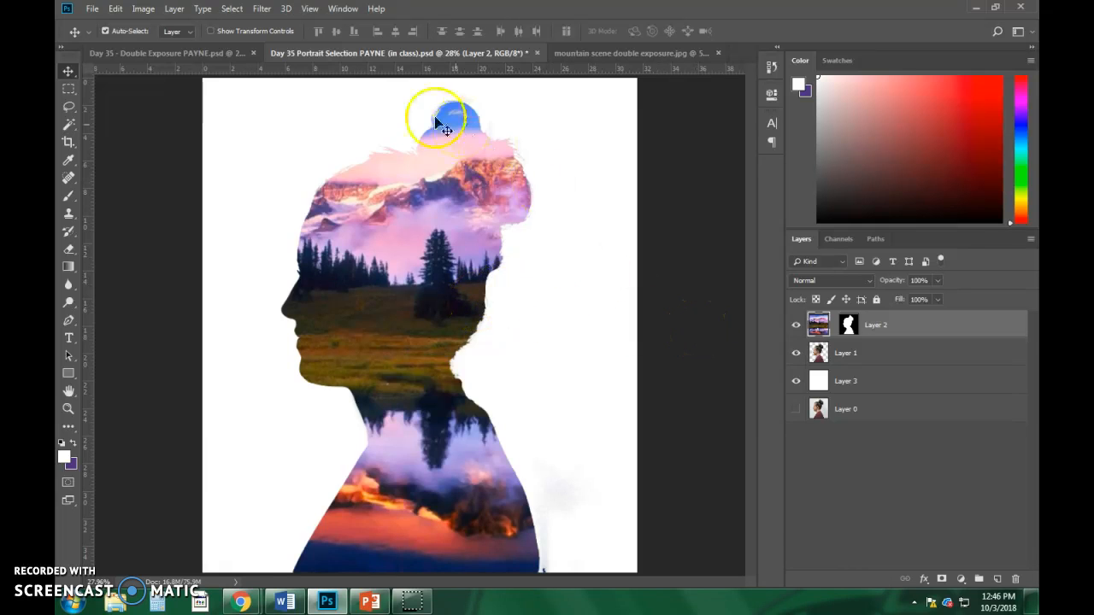
{"action": "left_click", "coordinate": [224, 53]}
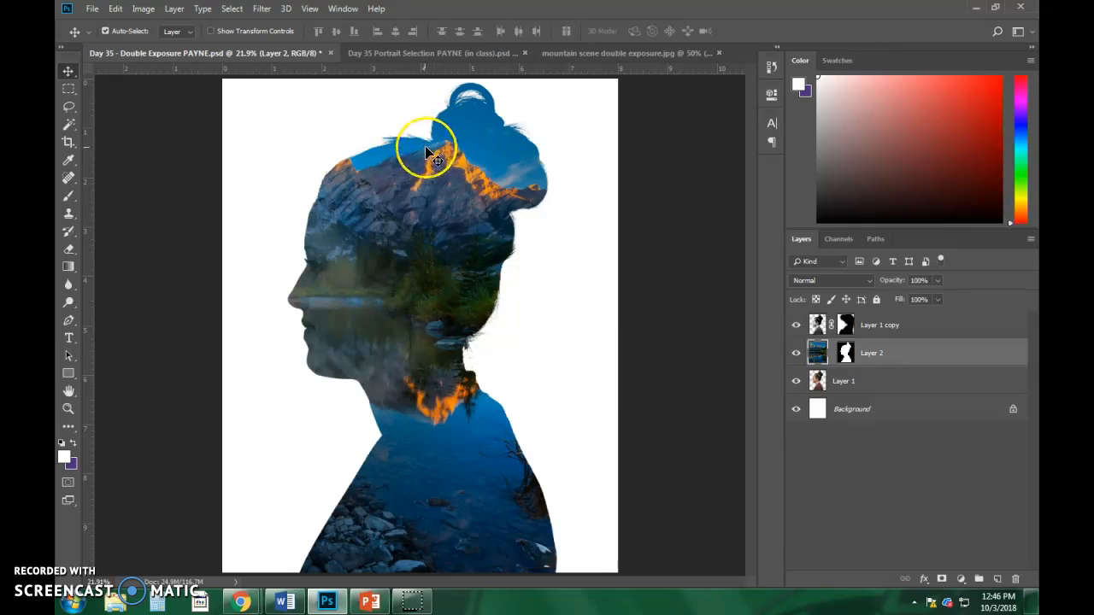
{"action": "left_click", "coordinate": [471, 51]}
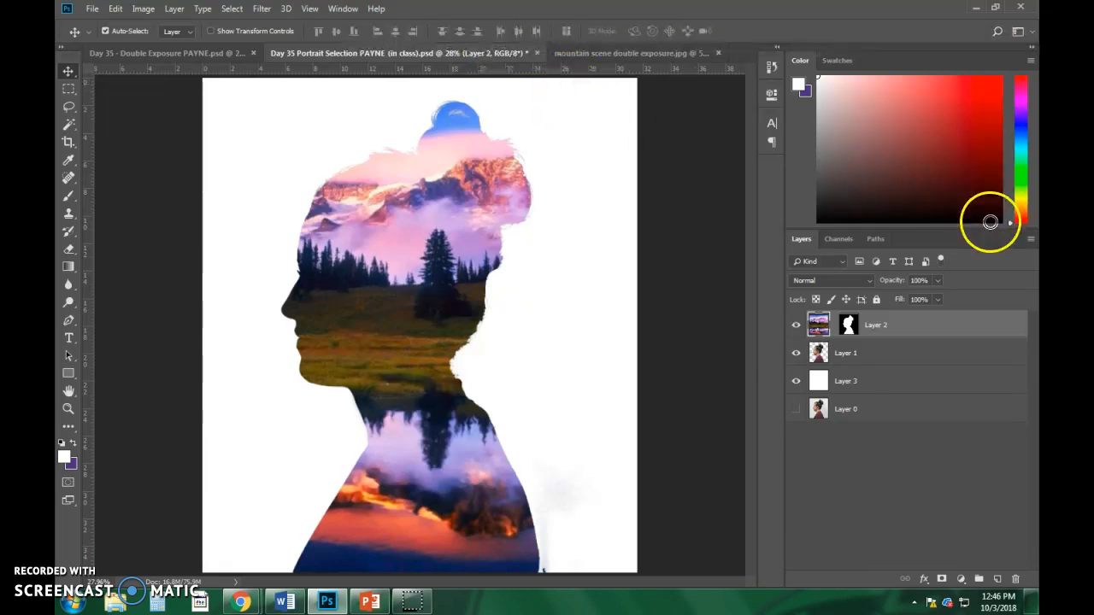
Duplicate the cut-out portrait on Layer 1 and place the copy above the mountain image on Layer 2.
{"action": "left_click", "coordinate": [860, 362]}
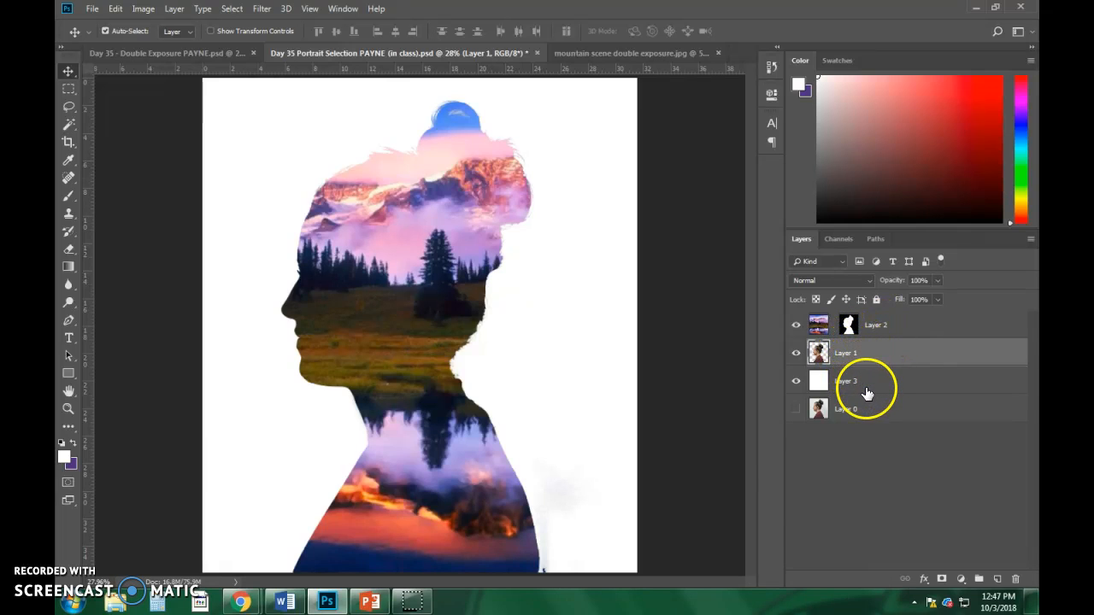
{"action": "left_click_drag", "start_coordinate": [848, 350], "coordinate": [883, 349]}
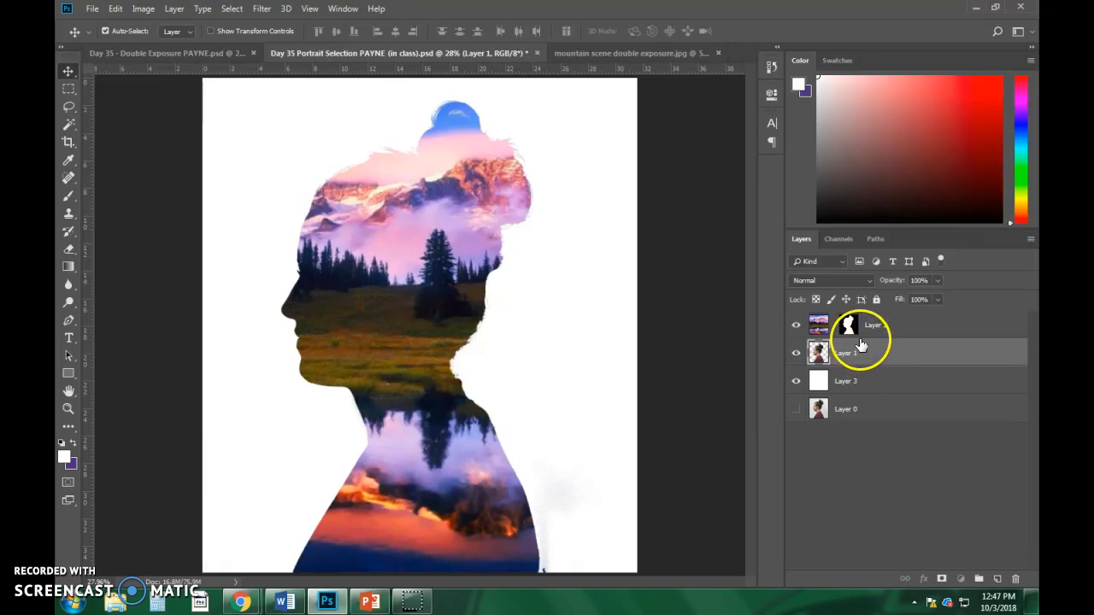
{"action": "key", "text": "ctrl+j"}
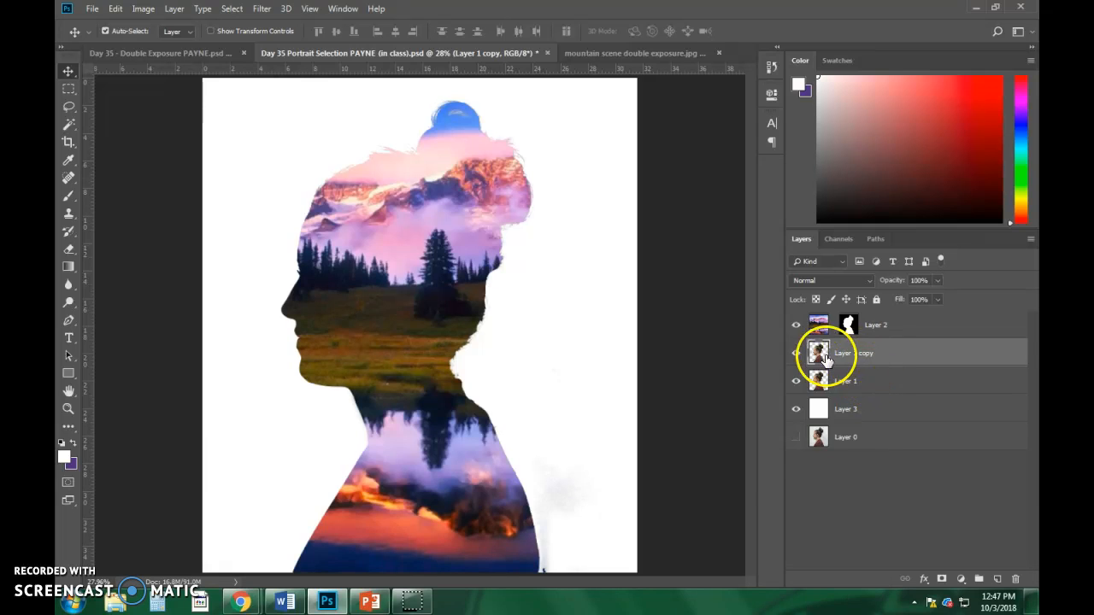
{"action": "left_click_drag", "start_coordinate": [858, 349], "coordinate": [852, 319]}
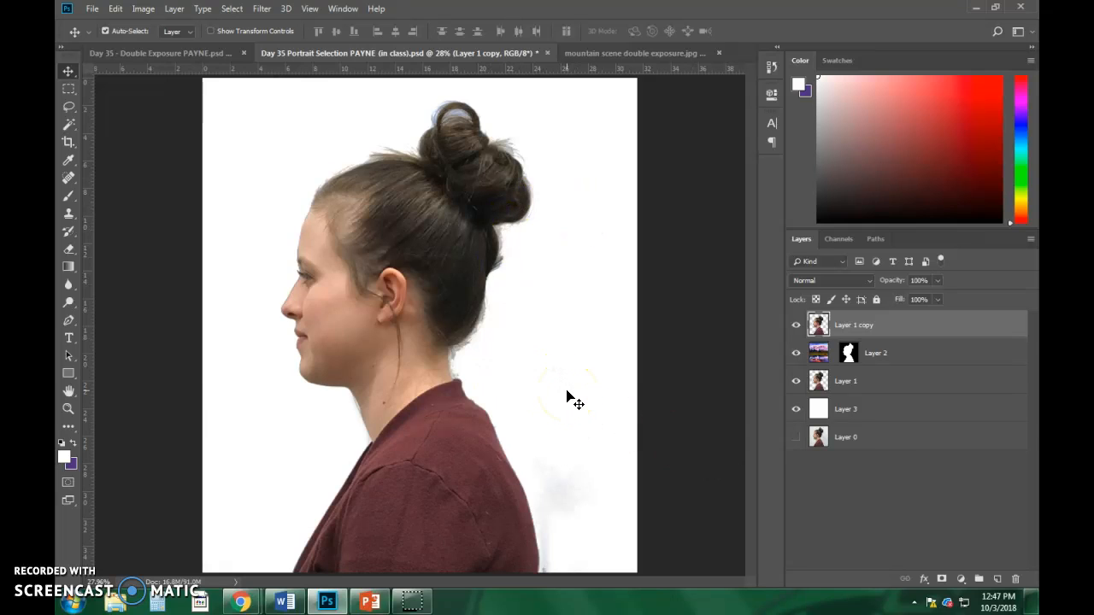
Desaturate the portrait copy and adjust its Levels with input values 14, 0.71 and 210.
{"action": "key", "text": "ctrl"}
{"action": "key", "text": "ctrl+shift+u"}
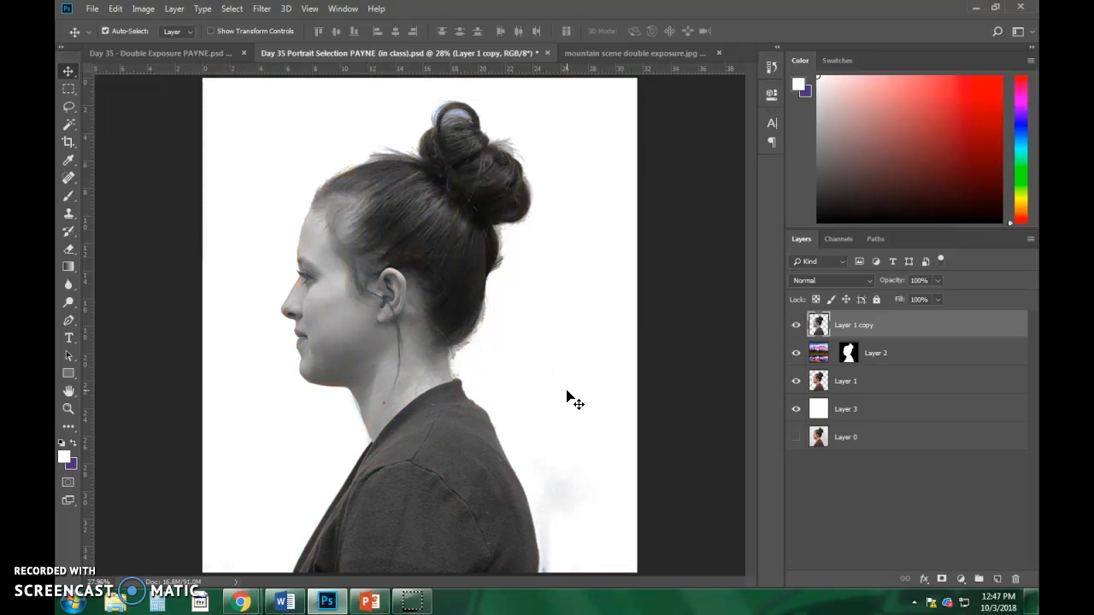
{"action": "key", "text": "ctrl+l"}
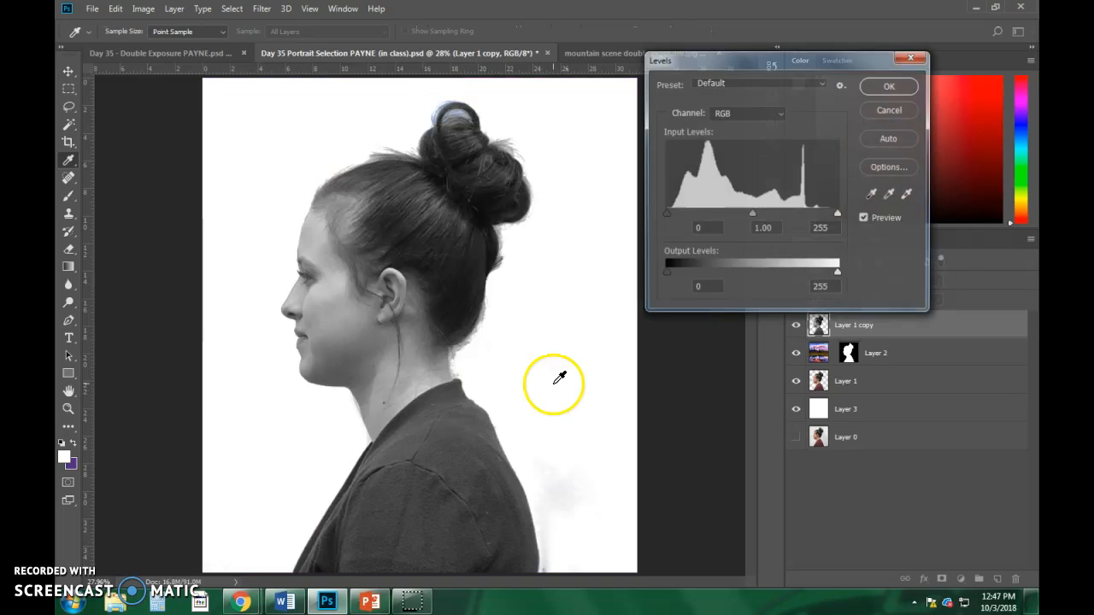
{"action": "left_click_drag", "start_coordinate": [669, 212], "coordinate": [675, 214]}
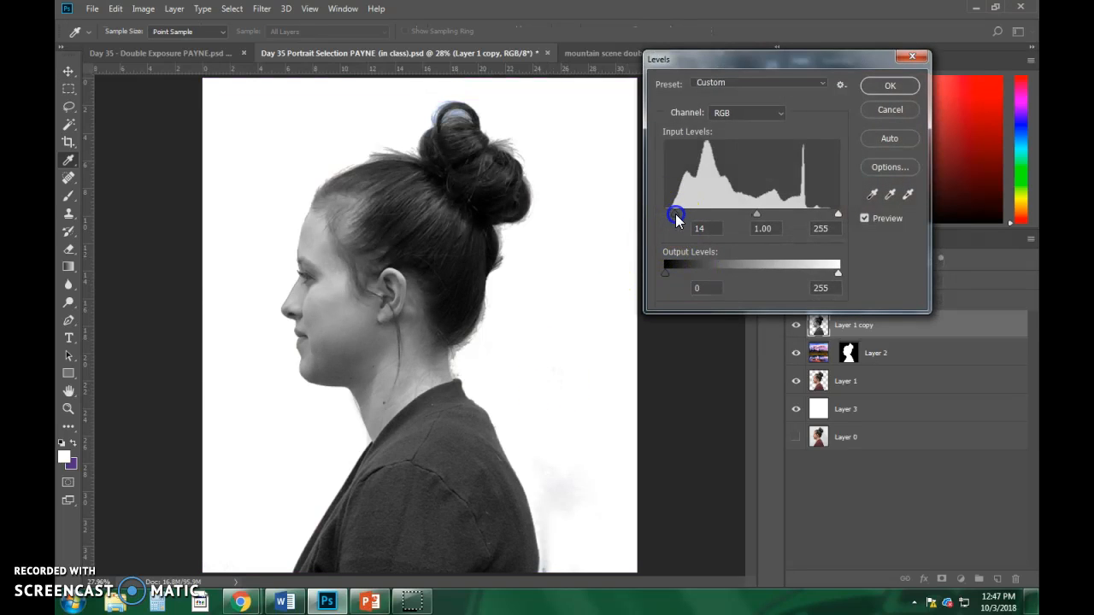
{"action": "left_click_drag", "start_coordinate": [836, 214], "coordinate": [808, 208]}
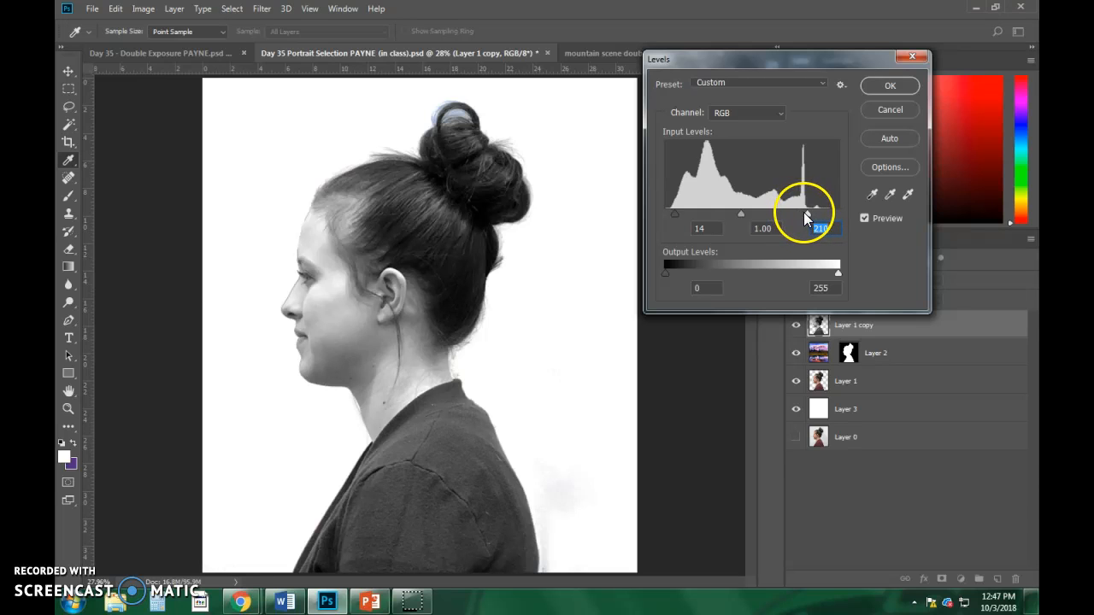
{"action": "left_click_drag", "start_coordinate": [742, 215], "coordinate": [756, 219]}
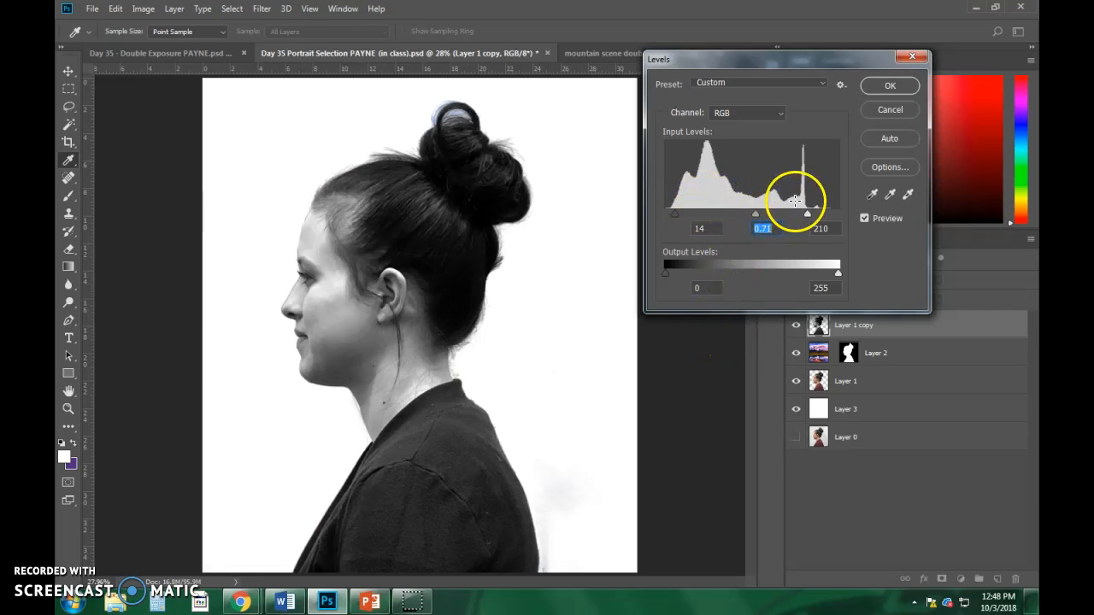
{"action": "key", "text": "v"}
{"action": "left_click", "coordinate": [889, 85]}
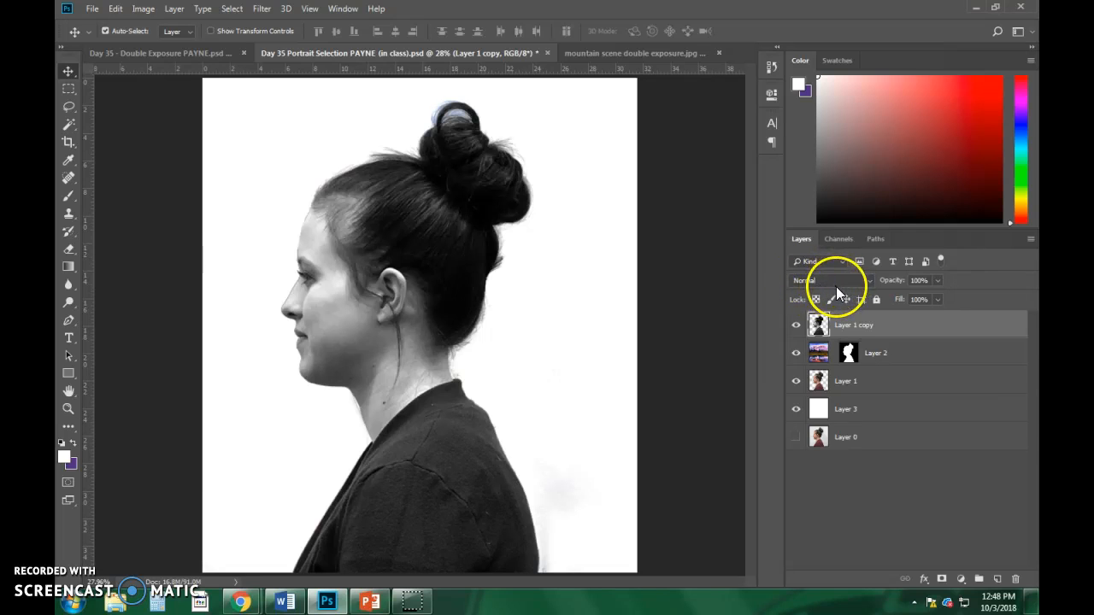
Set the blend mode of the black-and-white portrait copy to Multiply.
{"action": "left_click", "coordinate": [866, 281]}
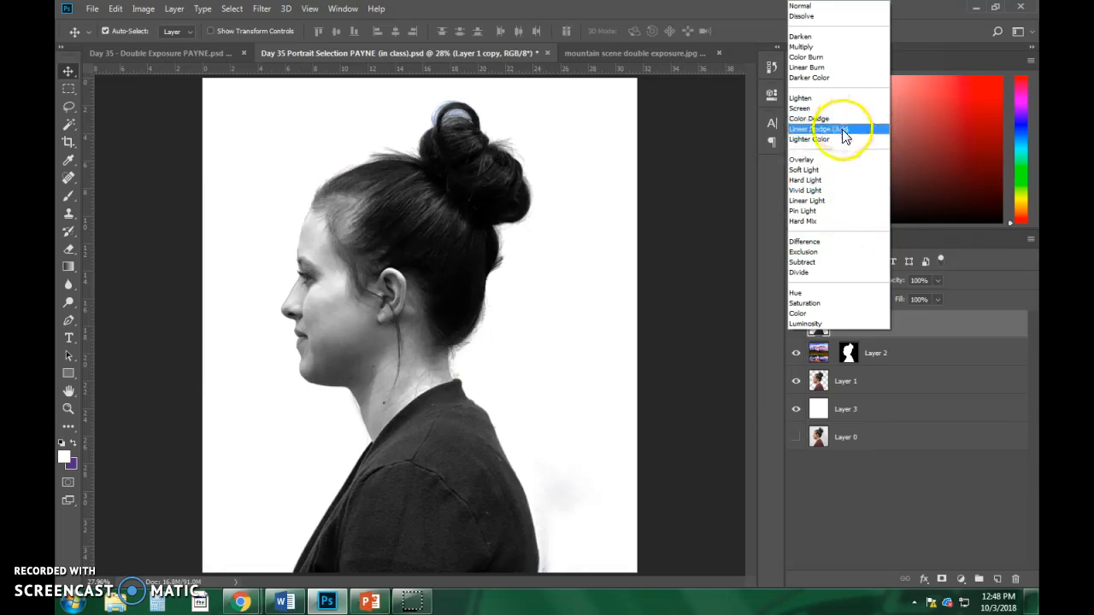
{"action": "left_click", "coordinate": [991, 294]}
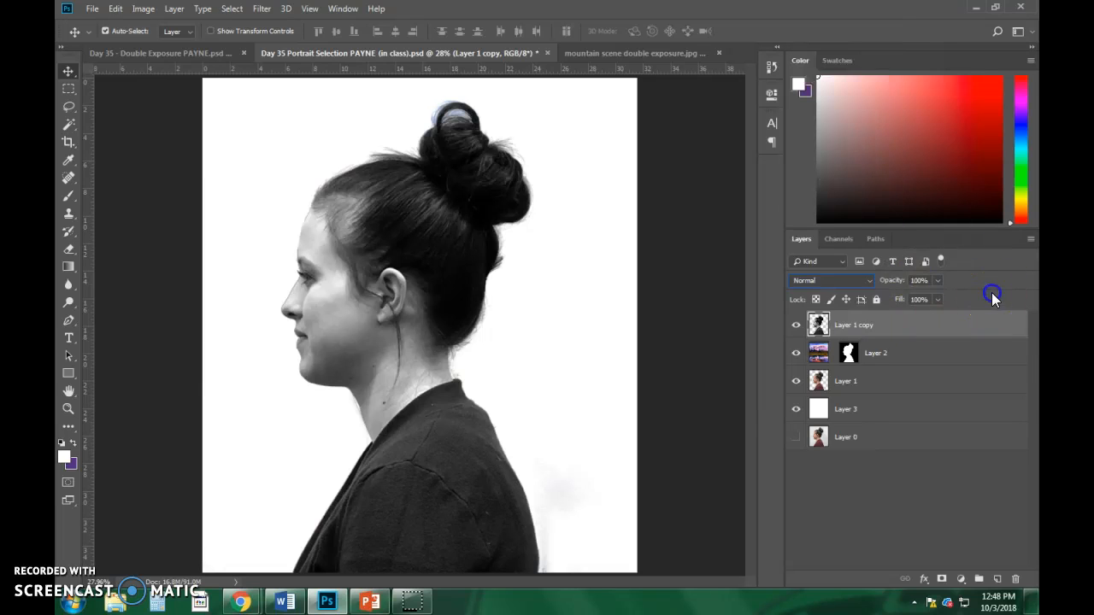
{"action": "left_click", "coordinate": [810, 281]}
{"action": "left_click", "coordinate": [809, 287]}
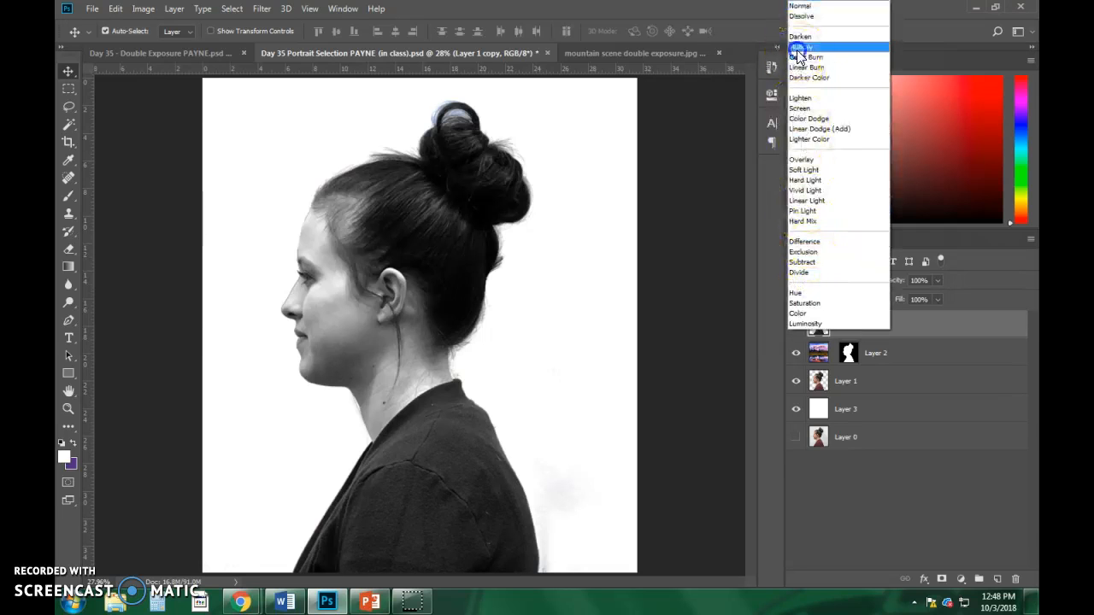
{"action": "left_click", "coordinate": [800, 47]}
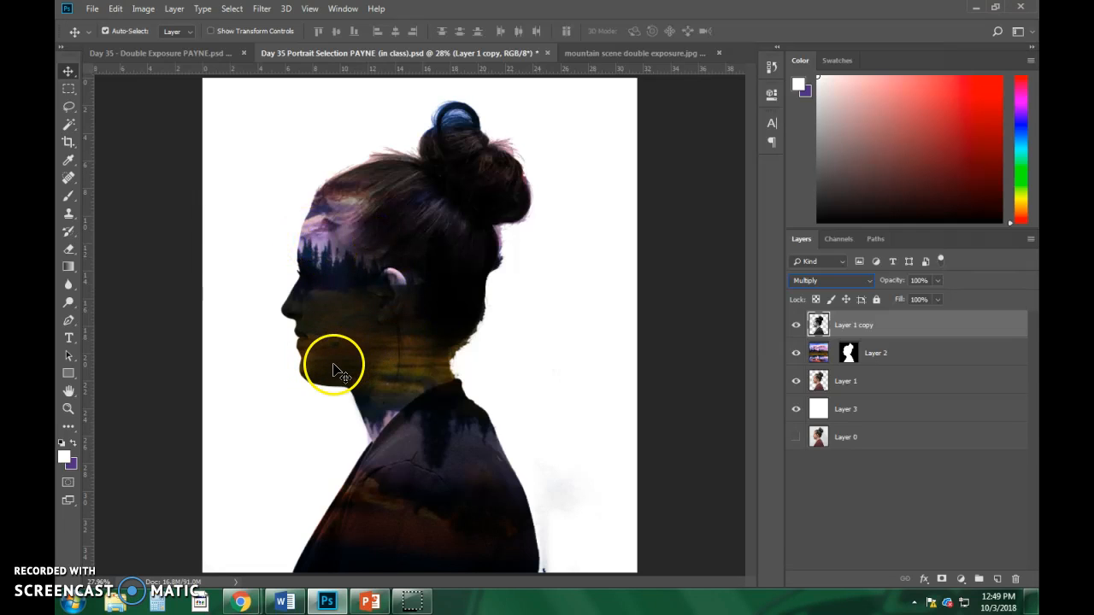
Add a layer mask to the portrait copy and set up a black brush of 306 px with 0% hardness.
{"action": "left_click", "coordinate": [942, 580]}
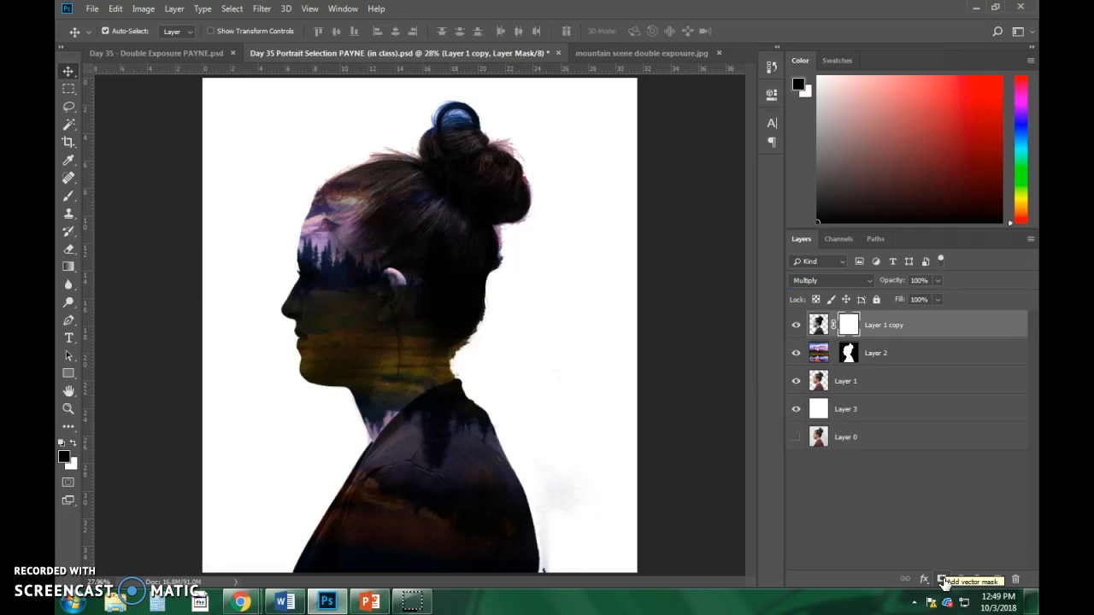
{"action": "left_click", "coordinate": [852, 327]}
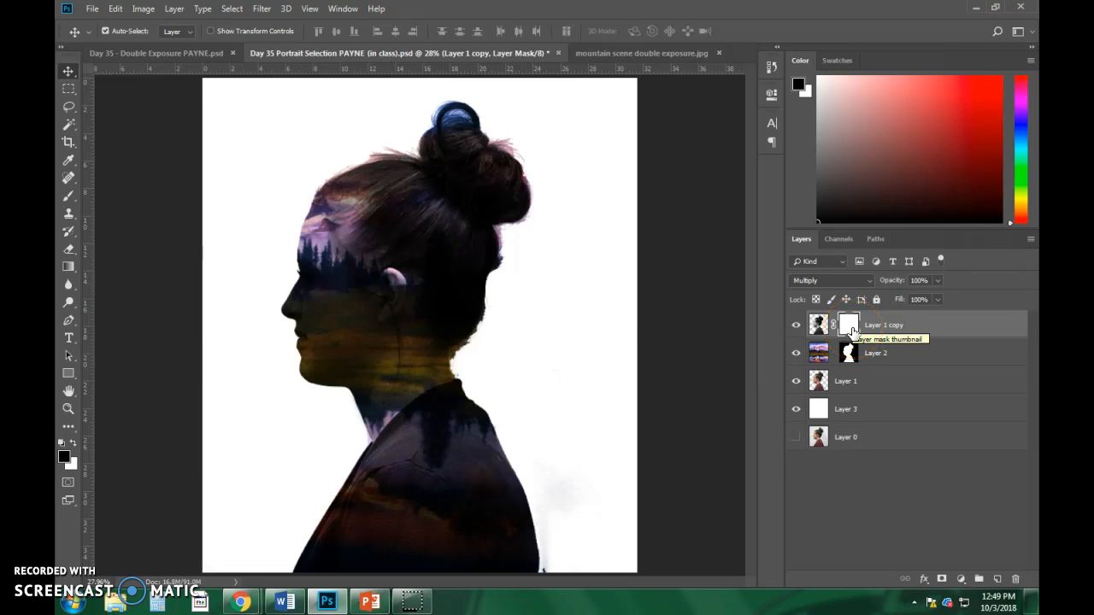
{"action": "left_click", "coordinate": [552, 275]}
{"action": "key", "text": "b"}
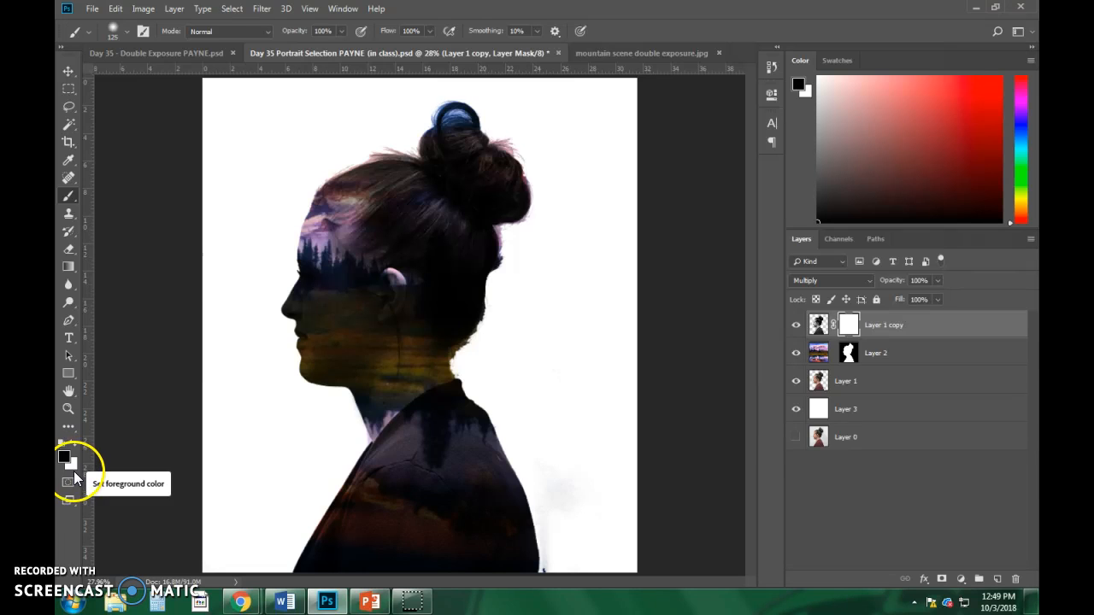
{"action": "key", "text": "x"}
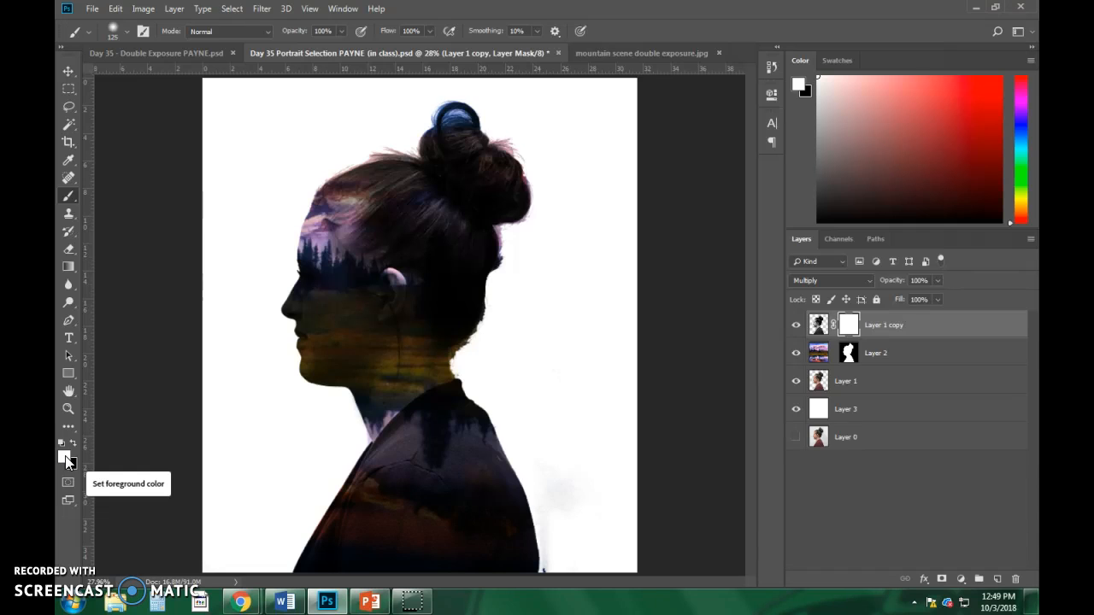
{"action": "left_click", "coordinate": [74, 449]}
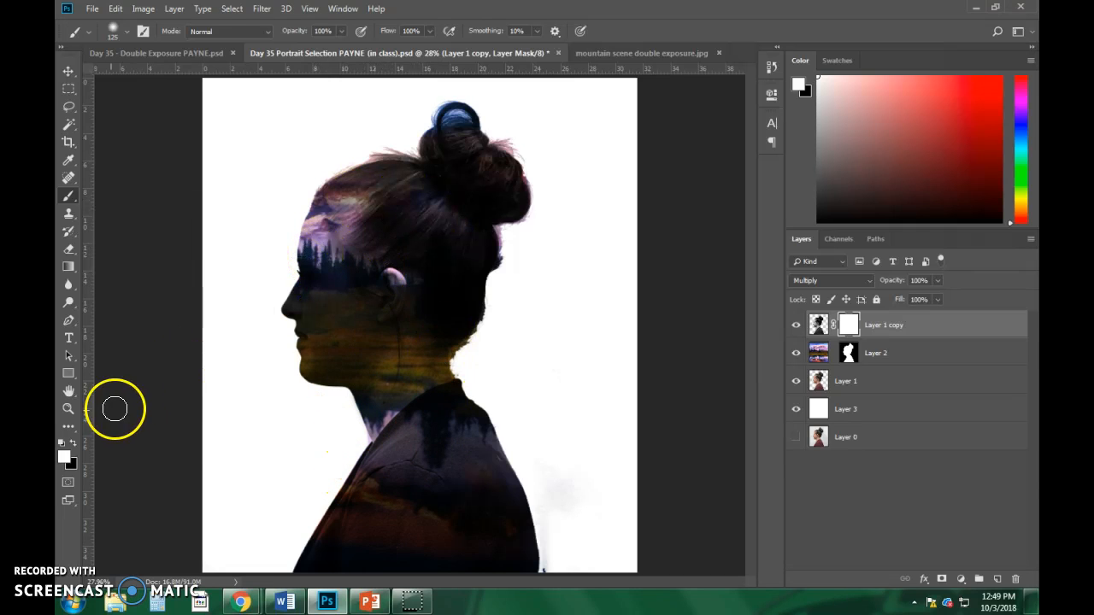
{"action": "key", "text": "x"}
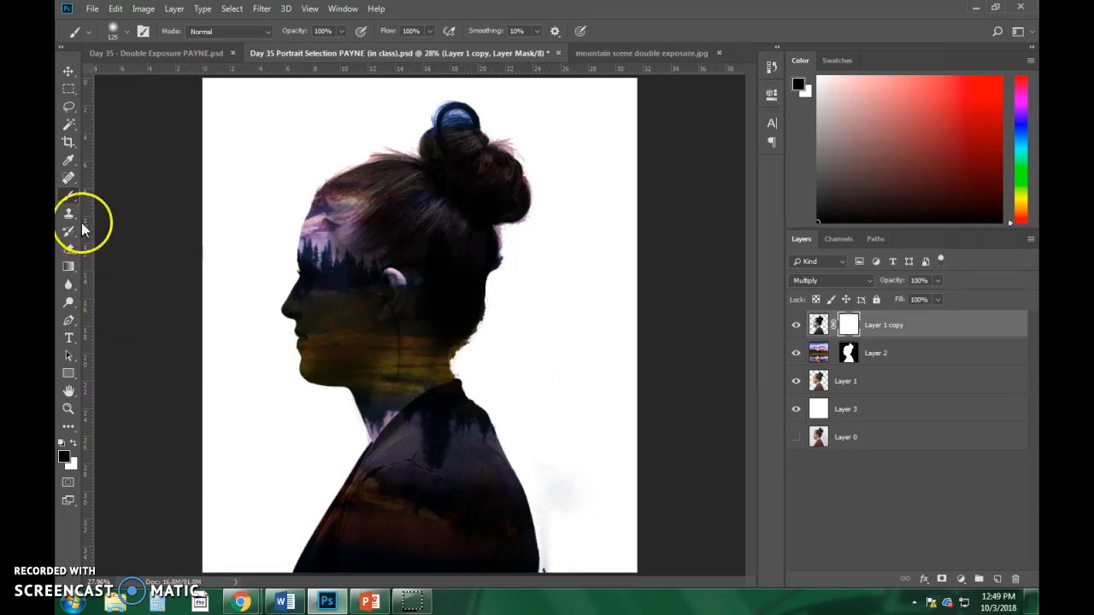
{"action": "left_click", "coordinate": [124, 31]}
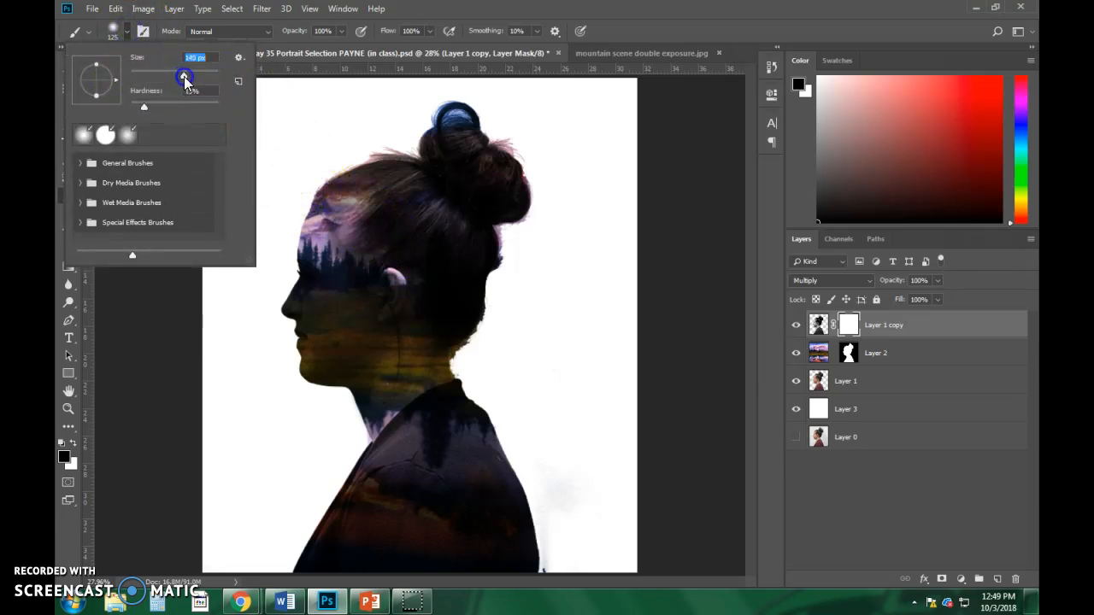
{"action": "left_click_drag", "start_coordinate": [186, 83], "coordinate": [206, 79]}
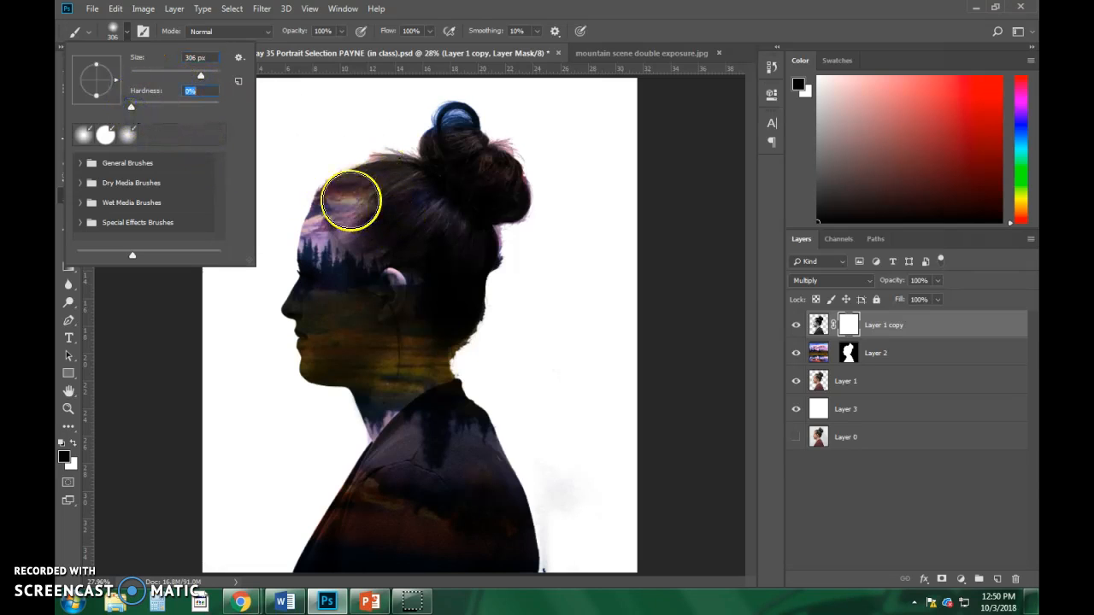
Try painting on the portrait copy's mask over the hair, head and neck at 100% brush opacity, and undo the strokes.
{"action": "mouse_move", "coordinate": [346, 189]}
{"action": "left_mouse_down"}
{"action": "mouse_move", "coordinate": [435, 163]}
{"action": "mouse_move", "coordinate": [366, 165]}
{"action": "mouse_move", "coordinate": [481, 131]}
{"action": "mouse_move", "coordinate": [498, 112]}
{"action": "mouse_move", "coordinate": [504, 161]}
{"action": "mouse_move", "coordinate": [535, 193]}
{"action": "mouse_move", "coordinate": [484, 218]}
{"action": "mouse_move", "coordinate": [361, 193]}
{"action": "mouse_move", "coordinate": [544, 259]}
{"action": "left_mouse_up"}
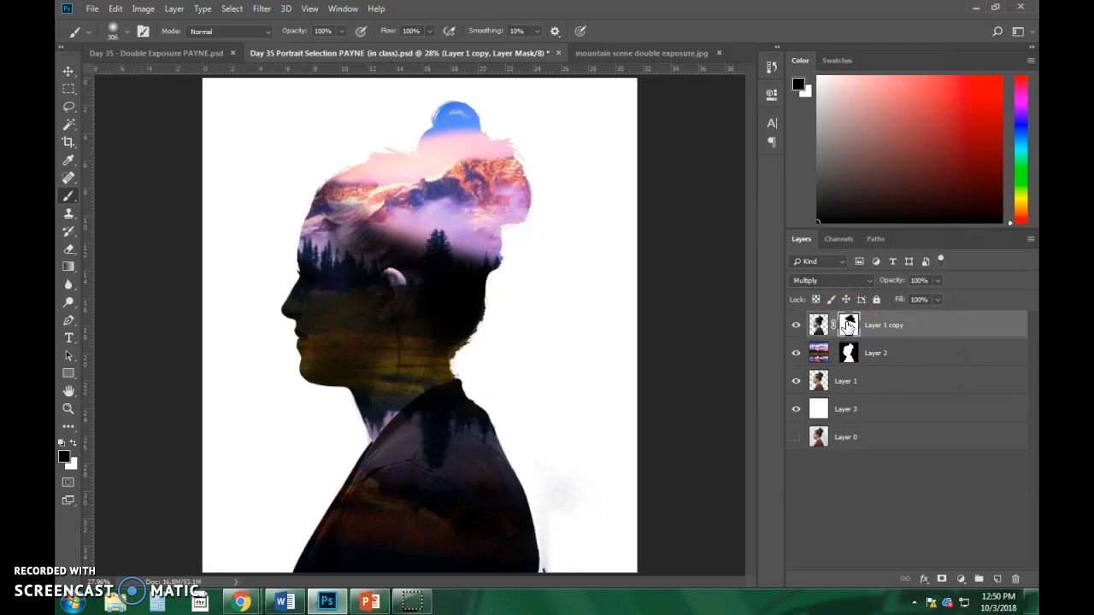
{"action": "mouse_move", "coordinate": [499, 169]}
{"action": "left_mouse_down"}
{"action": "mouse_move", "coordinate": [498, 347]}
{"action": "mouse_move", "coordinate": [452, 199]}
{"action": "mouse_move", "coordinate": [464, 324]}
{"action": "mouse_move", "coordinate": [419, 232]}
{"action": "mouse_move", "coordinate": [384, 257]}
{"action": "mouse_move", "coordinate": [421, 337]}
{"action": "mouse_move", "coordinate": [408, 425]}
{"action": "mouse_move", "coordinate": [379, 415]}
{"action": "mouse_move", "coordinate": [415, 293]}
{"action": "mouse_move", "coordinate": [298, 168]}
{"action": "mouse_move", "coordinate": [405, 294]}
{"action": "mouse_move", "coordinate": [301, 473]}
{"action": "left_mouse_up"}
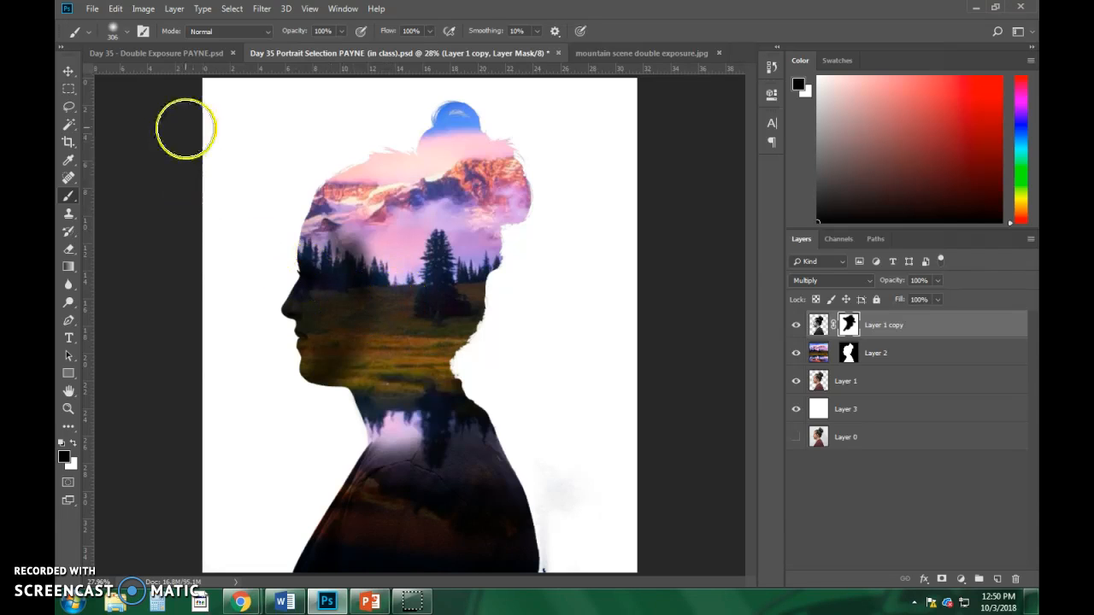
{"action": "key", "text": "ctrl+z"}
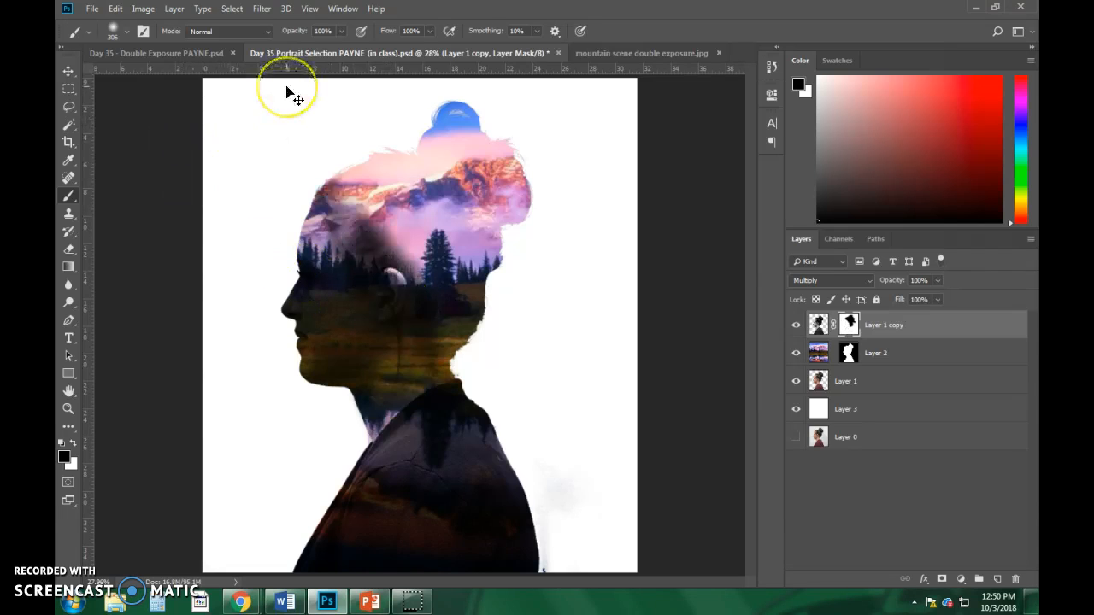
{"action": "key", "text": "ctrl+alt+z"}
{"action": "key", "text": "ctrl+alt+z"}
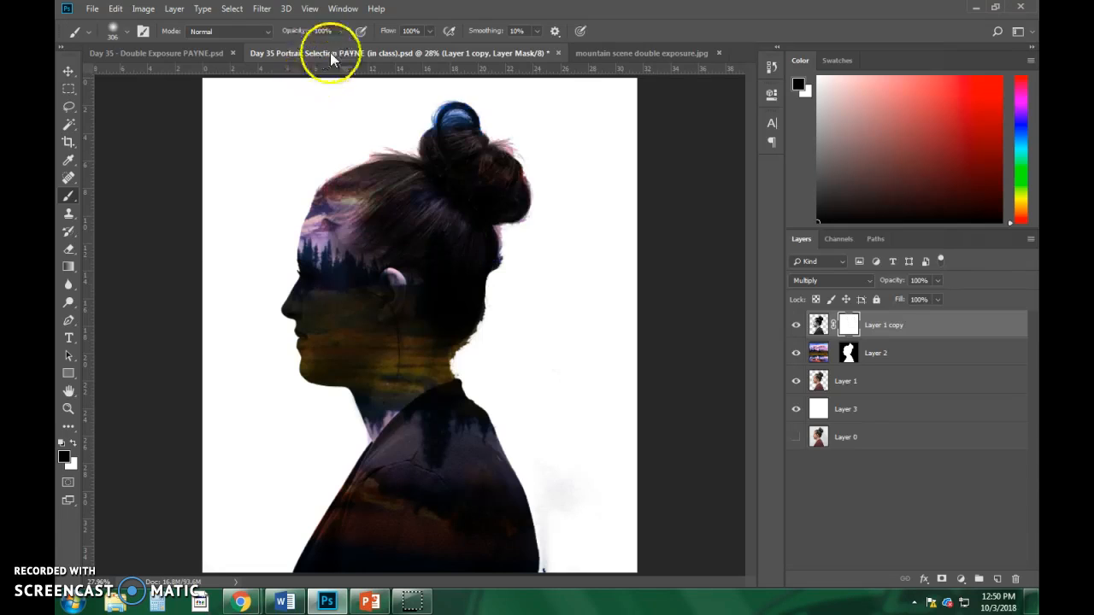
Set the brush opacity to 68% and test it on the mask over the head, undoing the trial strokes.
{"action": "left_click", "coordinate": [340, 31]}
{"action": "mouse_move", "coordinate": [384, 188]}
{"action": "left_mouse_down"}
{"action": "mouse_move", "coordinate": [434, 240]}
{"action": "mouse_move", "coordinate": [356, 179]}
{"action": "mouse_move", "coordinate": [391, 245]}
{"action": "mouse_move", "coordinate": [342, 196]}
{"action": "mouse_move", "coordinate": [366, 254]}
{"action": "mouse_move", "coordinate": [356, 368]}
{"action": "mouse_move", "coordinate": [313, 401]}
{"action": "left_mouse_up"}
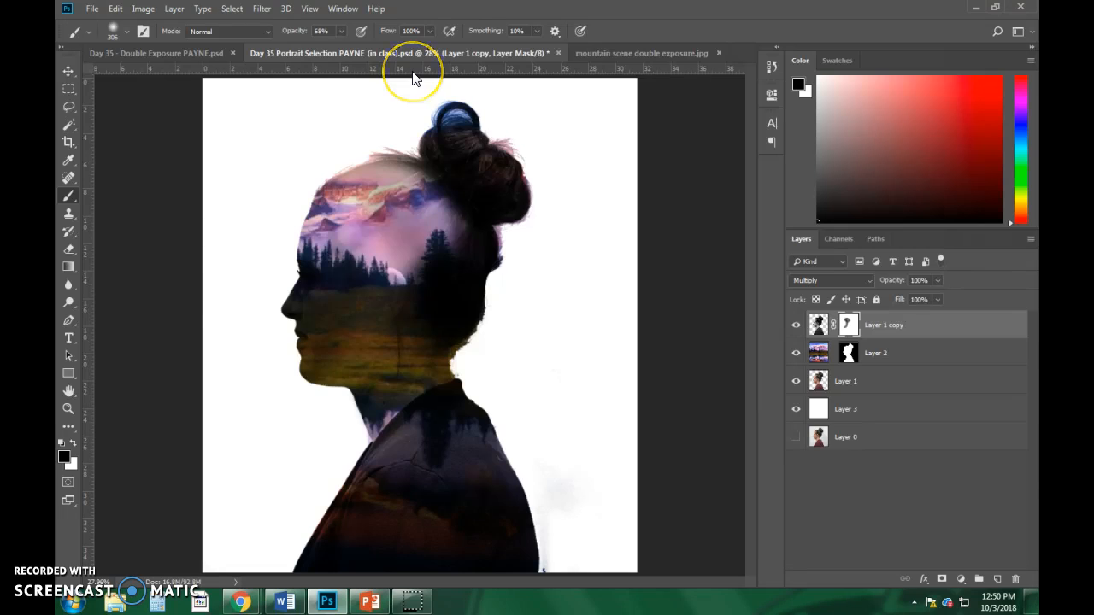
{"action": "key", "text": "ctrl+alt+z"}
{"action": "key", "text": "ctrl+alt+z"}
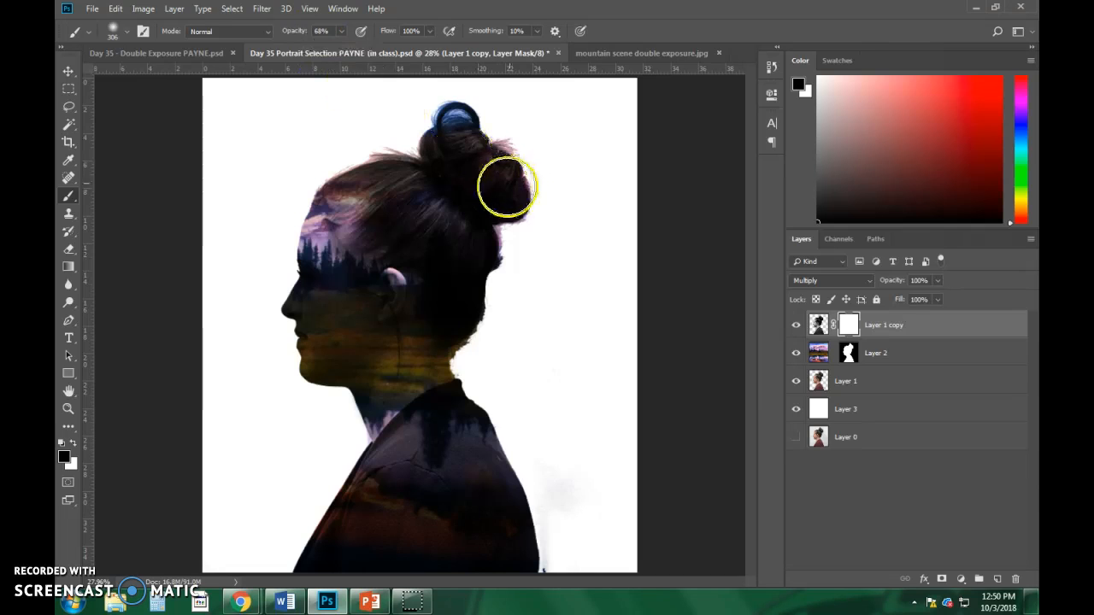
Paint black at 68% opacity on the portrait copy's mask over the hair, bun, neck and clothing to reveal the landscape.
{"action": "mouse_move", "coordinate": [345, 194]}
{"action": "left_mouse_down"}
{"action": "mouse_move", "coordinate": [408, 210]}
{"action": "mouse_move", "coordinate": [459, 269]}
{"action": "mouse_move", "coordinate": [471, 327]}
{"action": "mouse_move", "coordinate": [462, 351]}
{"action": "mouse_move", "coordinate": [448, 289]}
{"action": "mouse_move", "coordinate": [366, 210]}
{"action": "mouse_move", "coordinate": [320, 187]}
{"action": "mouse_move", "coordinate": [370, 205]}
{"action": "mouse_move", "coordinate": [450, 298]}
{"action": "mouse_move", "coordinate": [427, 440]}
{"action": "mouse_move", "coordinate": [375, 525]}
{"action": "left_mouse_up"}
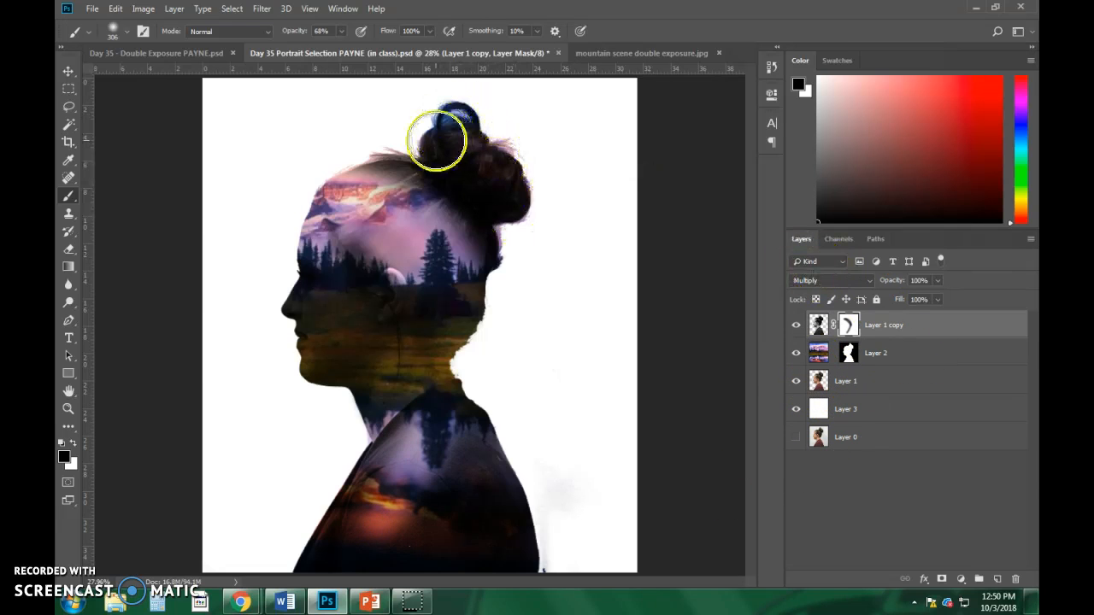
{"action": "mouse_move", "coordinate": [385, 171]}
{"action": "left_mouse_down"}
{"action": "mouse_move", "coordinate": [464, 122]}
{"action": "mouse_move", "coordinate": [369, 119]}
{"action": "mouse_move", "coordinate": [464, 114]}
{"action": "mouse_move", "coordinate": [476, 176]}
{"action": "mouse_move", "coordinate": [504, 197]}
{"action": "mouse_move", "coordinate": [456, 447]}
{"action": "mouse_move", "coordinate": [471, 435]}
{"action": "mouse_move", "coordinate": [522, 574]}
{"action": "mouse_move", "coordinate": [481, 445]}
{"action": "mouse_move", "coordinate": [482, 377]}
{"action": "mouse_move", "coordinate": [346, 500]}
{"action": "left_mouse_up"}
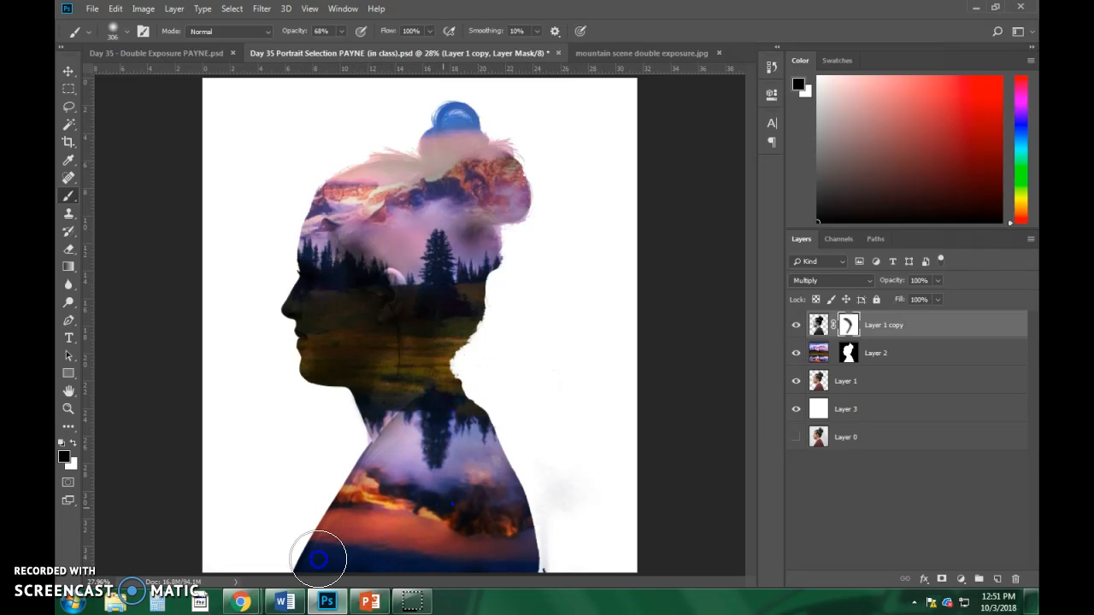
{"action": "left_click_drag", "start_coordinate": [396, 430], "coordinate": [334, 455]}
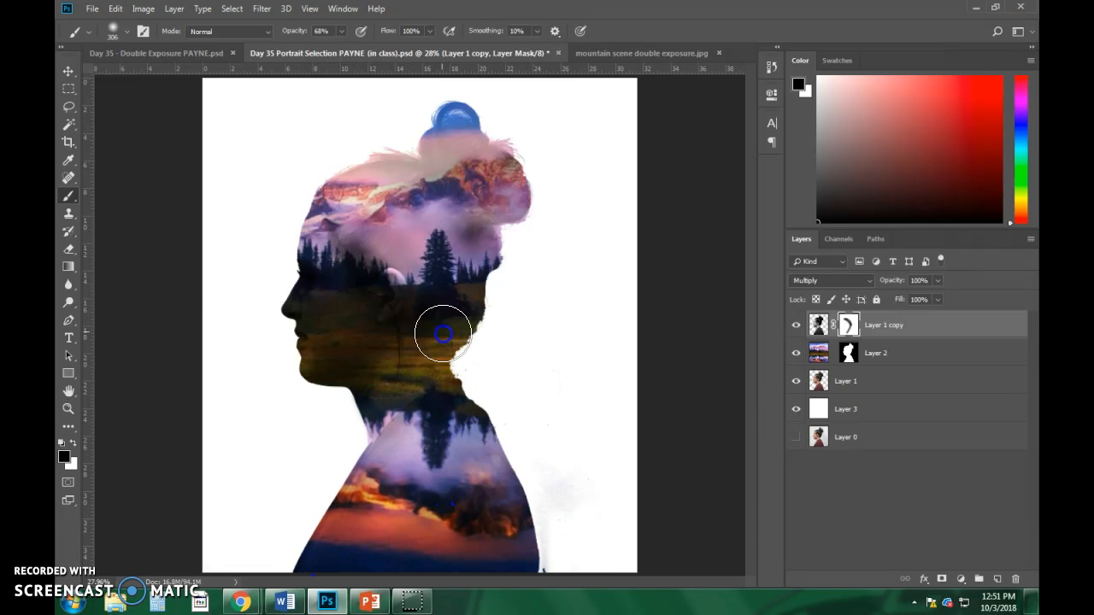
{"action": "mouse_move", "coordinate": [366, 256]}
{"action": "left_mouse_down"}
{"action": "mouse_move", "coordinate": [402, 305]}
{"action": "mouse_move", "coordinate": [330, 501]}
{"action": "mouse_move", "coordinate": [410, 403]}
{"action": "left_mouse_up"}
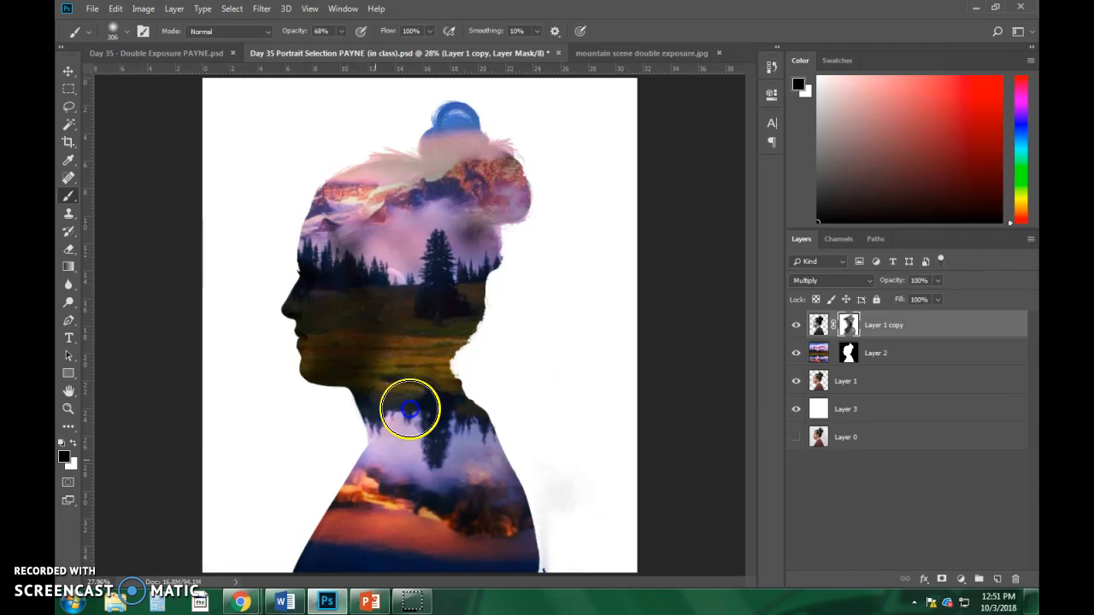
{"action": "mouse_move", "coordinate": [387, 253]}
{"action": "left_mouse_down"}
{"action": "mouse_move", "coordinate": [267, 179]}
{"action": "mouse_move", "coordinate": [399, 205]}
{"action": "mouse_move", "coordinate": [553, 325]}
{"action": "mouse_move", "coordinate": [569, 354]}
{"action": "left_mouse_up"}
{"action": "mouse_move", "coordinate": [502, 198]}
{"action": "left_mouse_down"}
{"action": "mouse_move", "coordinate": [475, 182]}
{"action": "mouse_move", "coordinate": [511, 179]}
{"action": "mouse_move", "coordinate": [401, 173]}
{"action": "mouse_move", "coordinate": [504, 122]}
{"action": "mouse_move", "coordinate": [459, 111]}
{"action": "mouse_move", "coordinate": [443, 120]}
{"action": "mouse_move", "coordinate": [500, 128]}
{"action": "mouse_move", "coordinate": [462, 193]}
{"action": "mouse_move", "coordinate": [379, 161]}
{"action": "mouse_move", "coordinate": [314, 173]}
{"action": "mouse_move", "coordinate": [493, 172]}
{"action": "mouse_move", "coordinate": [509, 242]}
{"action": "mouse_move", "coordinate": [371, 163]}
{"action": "mouse_move", "coordinate": [415, 292]}
{"action": "mouse_move", "coordinate": [377, 376]}
{"action": "left_mouse_up"}
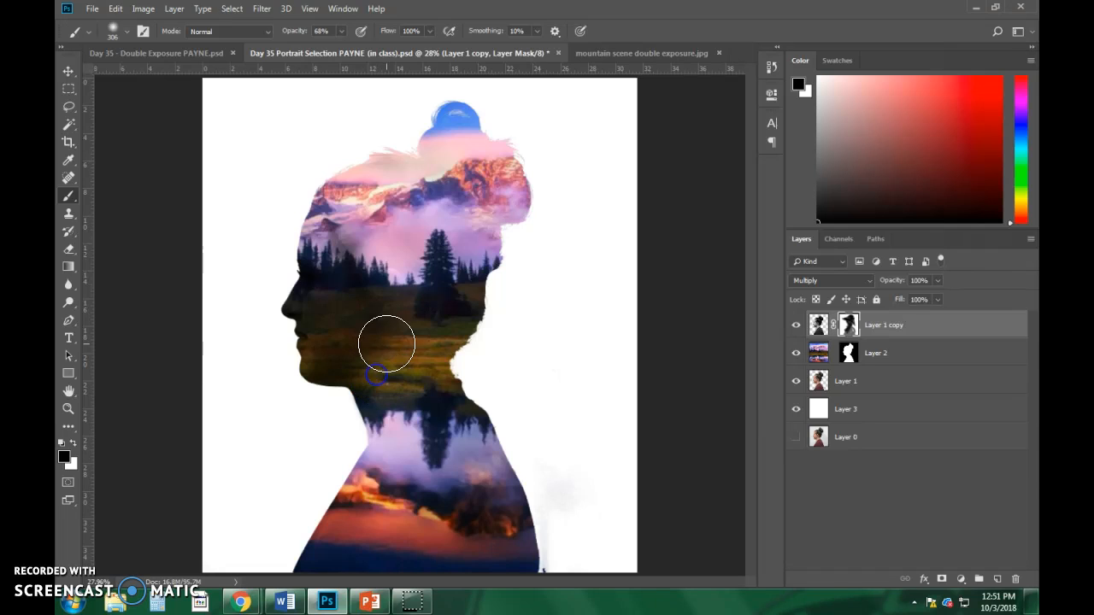
Brush over the remaining dark patches on the portrait copy's mask around the face, jaw, shoulder and outer hair edges.
{"action": "mouse_move", "coordinate": [367, 246]}
{"action": "left_mouse_down"}
{"action": "mouse_move", "coordinate": [335, 214]}
{"action": "mouse_move", "coordinate": [338, 224]}
{"action": "left_mouse_up"}
{"action": "mouse_move", "coordinate": [358, 395]}
{"action": "left_mouse_down"}
{"action": "mouse_move", "coordinate": [392, 373]}
{"action": "mouse_move", "coordinate": [376, 375]}
{"action": "mouse_move", "coordinate": [334, 467]}
{"action": "mouse_move", "coordinate": [405, 411]}
{"action": "mouse_move", "coordinate": [537, 401]}
{"action": "mouse_move", "coordinate": [386, 429]}
{"action": "mouse_move", "coordinate": [351, 454]}
{"action": "mouse_move", "coordinate": [494, 455]}
{"action": "mouse_move", "coordinate": [556, 477]}
{"action": "mouse_move", "coordinate": [361, 503]}
{"action": "mouse_move", "coordinate": [361, 516]}
{"action": "mouse_move", "coordinate": [546, 531]}
{"action": "mouse_move", "coordinate": [324, 556]}
{"action": "mouse_move", "coordinate": [448, 560]}
{"action": "left_mouse_up"}
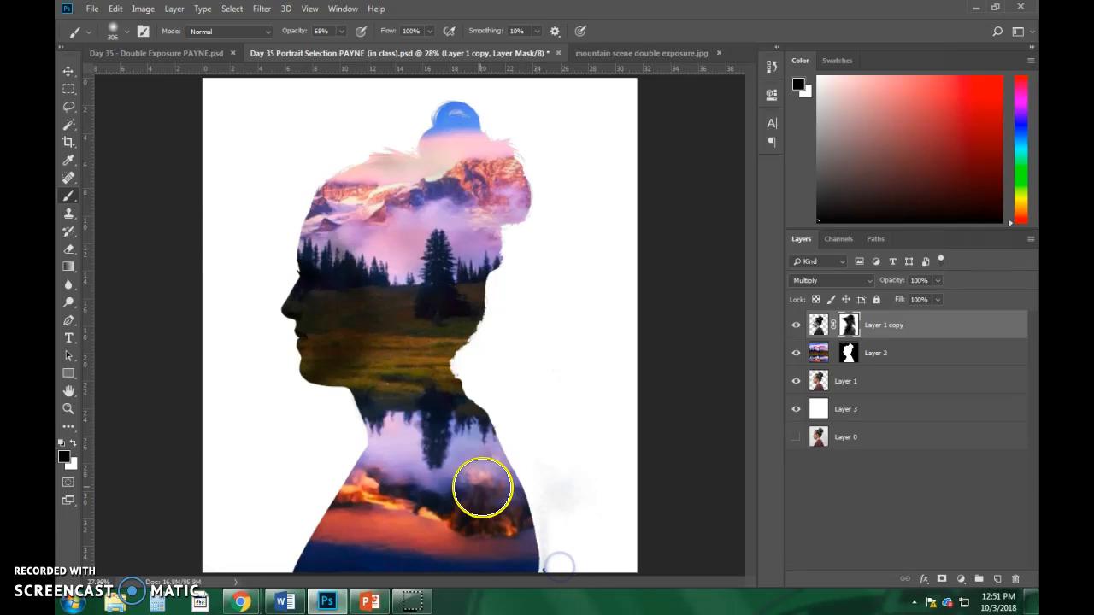
{"action": "left_click_drag", "start_coordinate": [509, 170], "coordinate": [518, 151]}
{"action": "left_click", "coordinate": [450, 102]}
{"action": "left_click_drag", "start_coordinate": [318, 177], "coordinate": [410, 185]}
{"action": "left_click", "coordinate": [466, 110]}
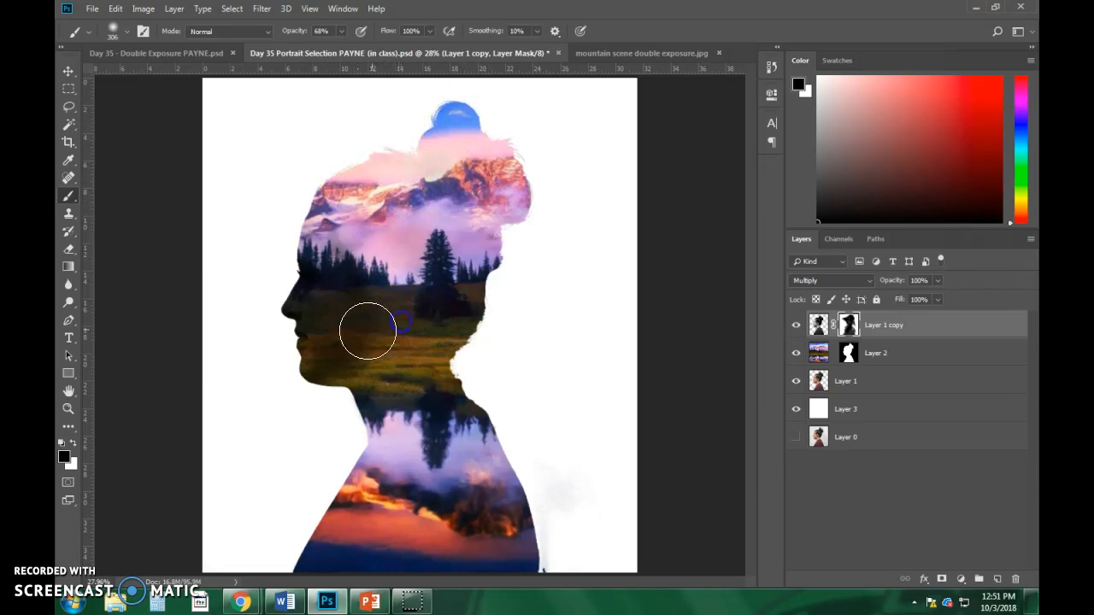
{"action": "mouse_move", "coordinate": [343, 370]}
{"action": "left_mouse_down"}
{"action": "mouse_move", "coordinate": [363, 351]}
{"action": "mouse_move", "coordinate": [378, 304]}
{"action": "left_mouse_up"}
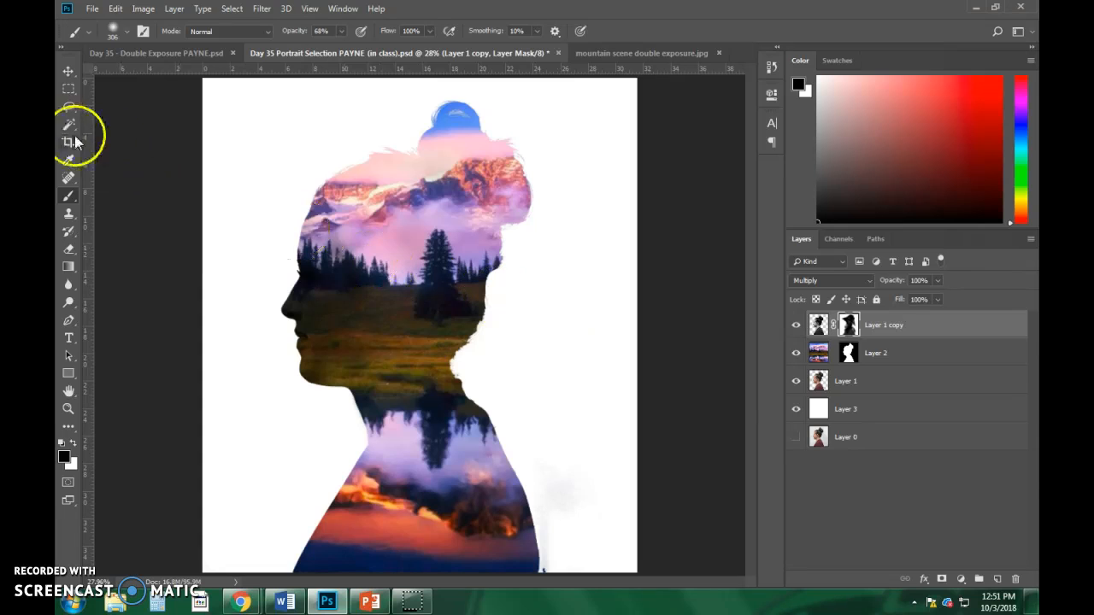
Select the landscape image on Layer 2 rather than its mask and move it downward inside the silhouette.
{"action": "left_click", "coordinate": [68, 72]}
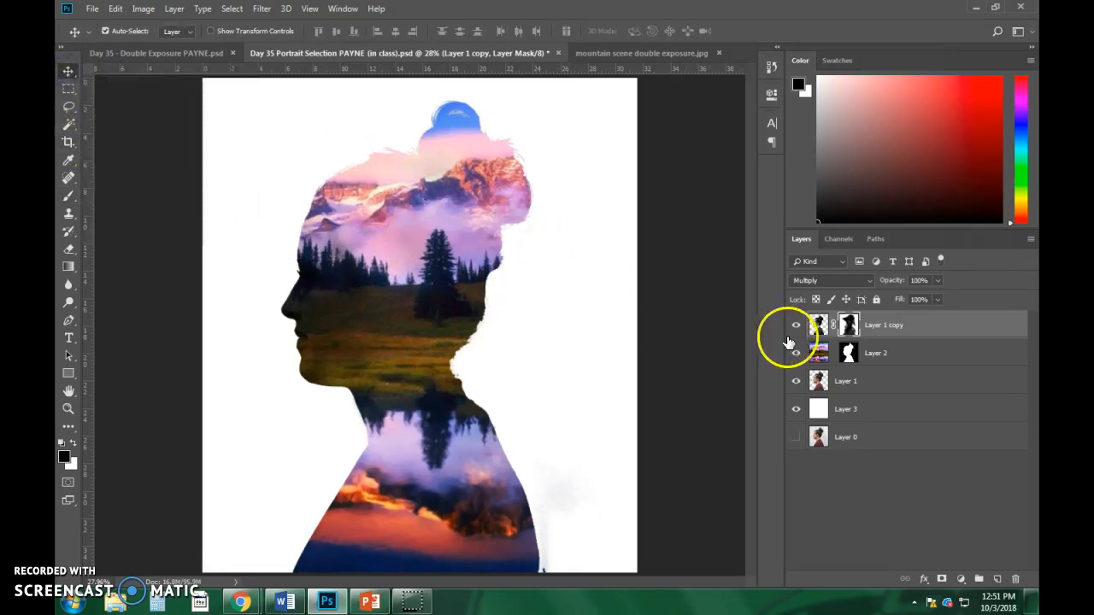
{"action": "left_click", "coordinate": [820, 358]}
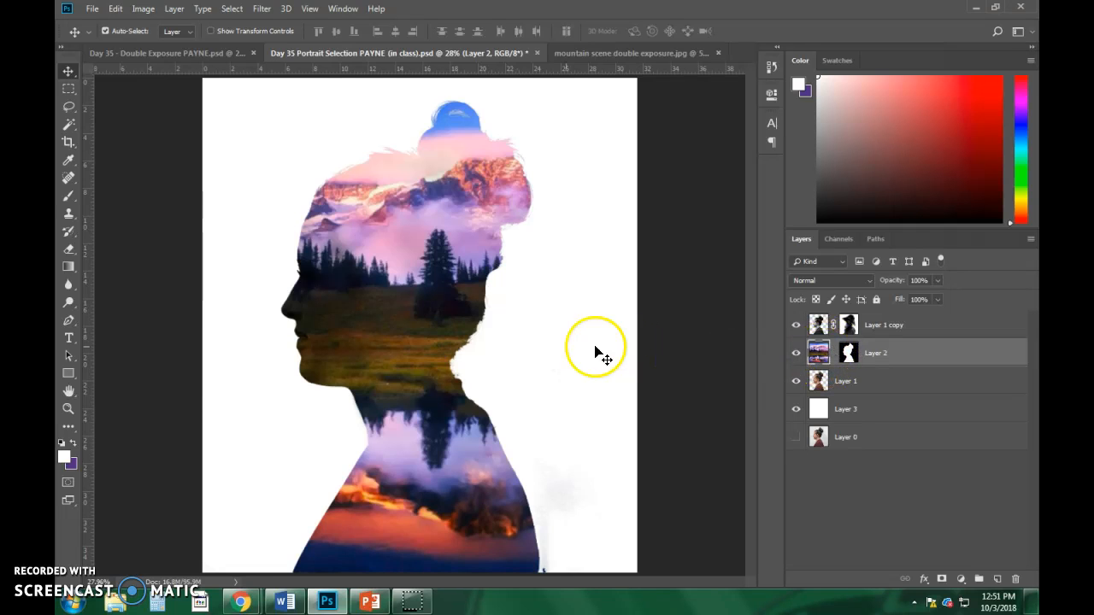
{"action": "left_click_drag", "start_coordinate": [416, 340], "coordinate": [411, 370]}
{"action": "left_click_drag", "start_coordinate": [406, 387], "coordinate": [378, 395]}
Free-transform the landscape on Layer 2, stretching it upward to 111.28% height toward the top of the bun, and apply it.
{"action": "key", "text": "ctrl+t"}
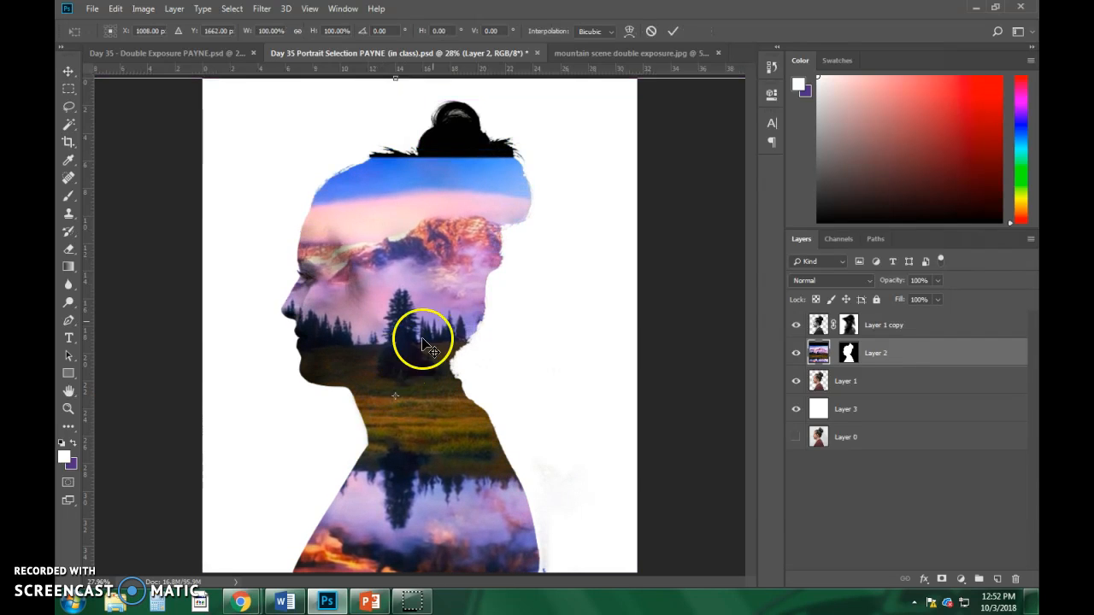
{"action": "left_click_drag", "start_coordinate": [395, 78], "coordinate": [389, 30]}
{"action": "left_click_drag", "start_coordinate": [379, 231], "coordinate": [385, 261]}
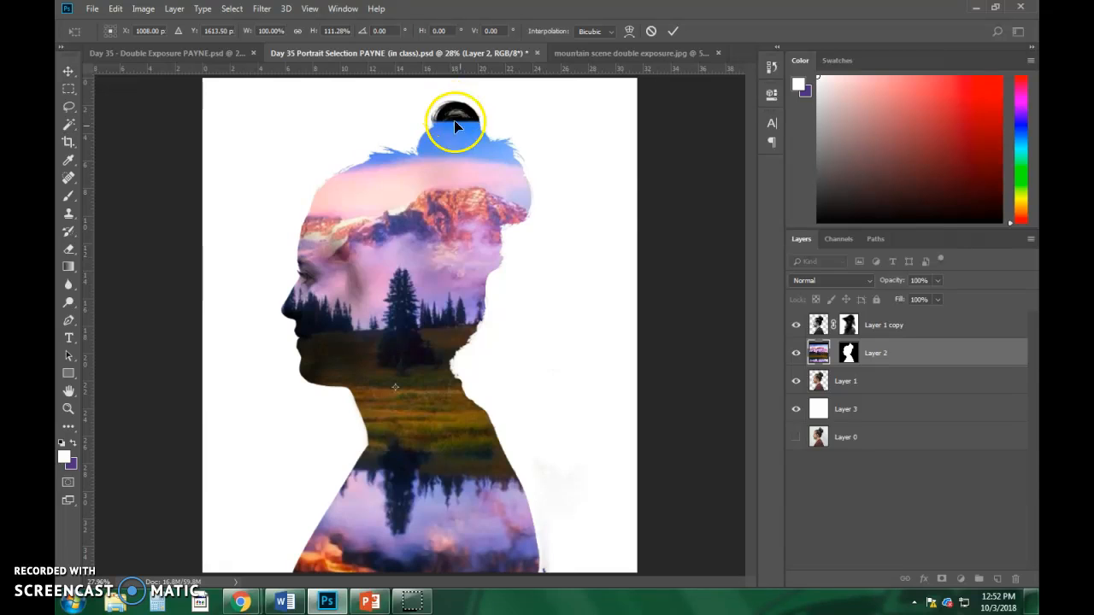
{"action": "left_click", "coordinate": [818, 327]}
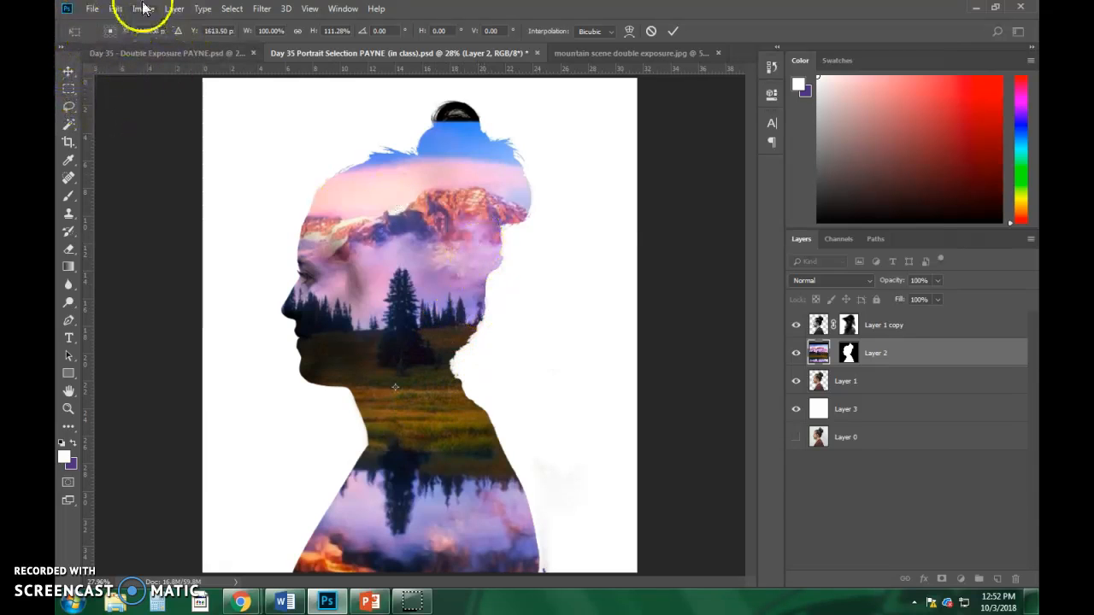
{"action": "left_click_drag", "start_coordinate": [819, 410], "coordinate": [824, 419]}
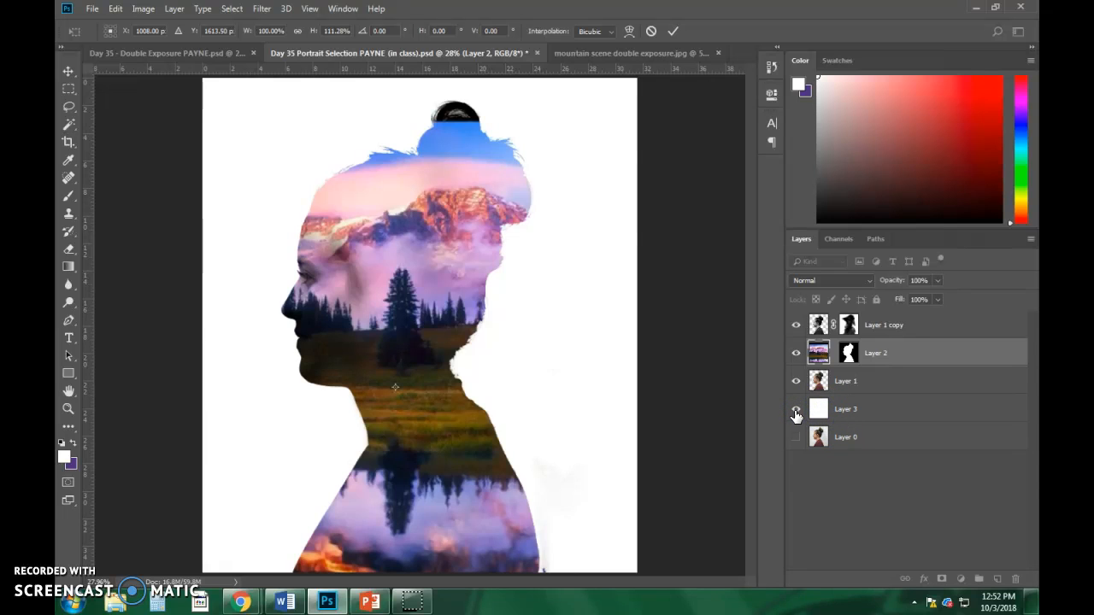
{"action": "left_click", "coordinate": [69, 75]}
{"action": "left_click", "coordinate": [513, 228]}
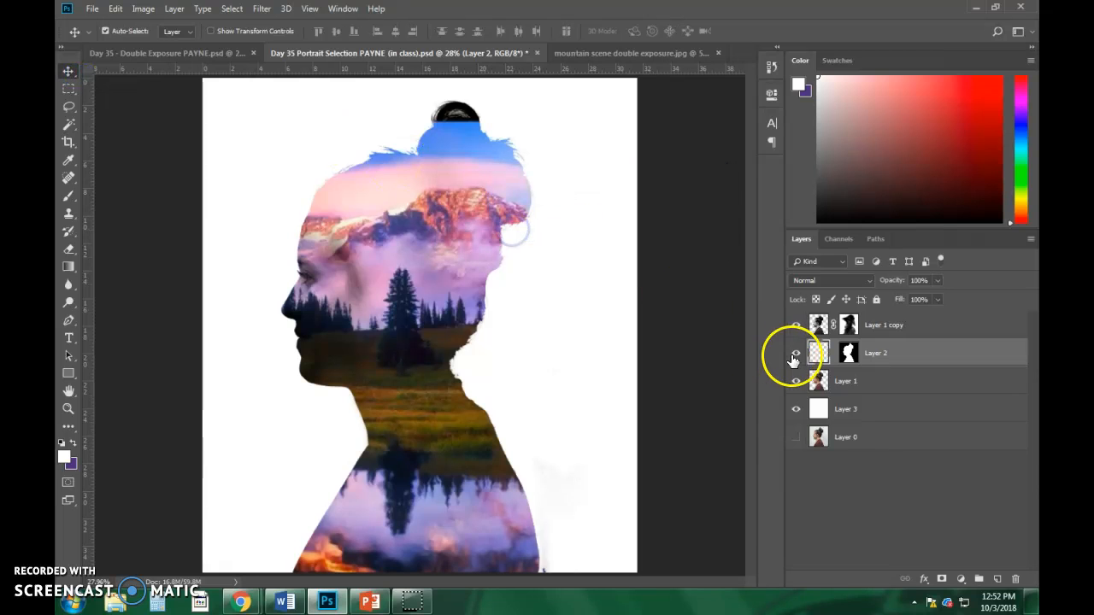
Hide and reshow the white background on Layer 3, and view the Day 35 - Double Exposure PAYNE.psd example document.
{"action": "left_click", "coordinate": [797, 409]}
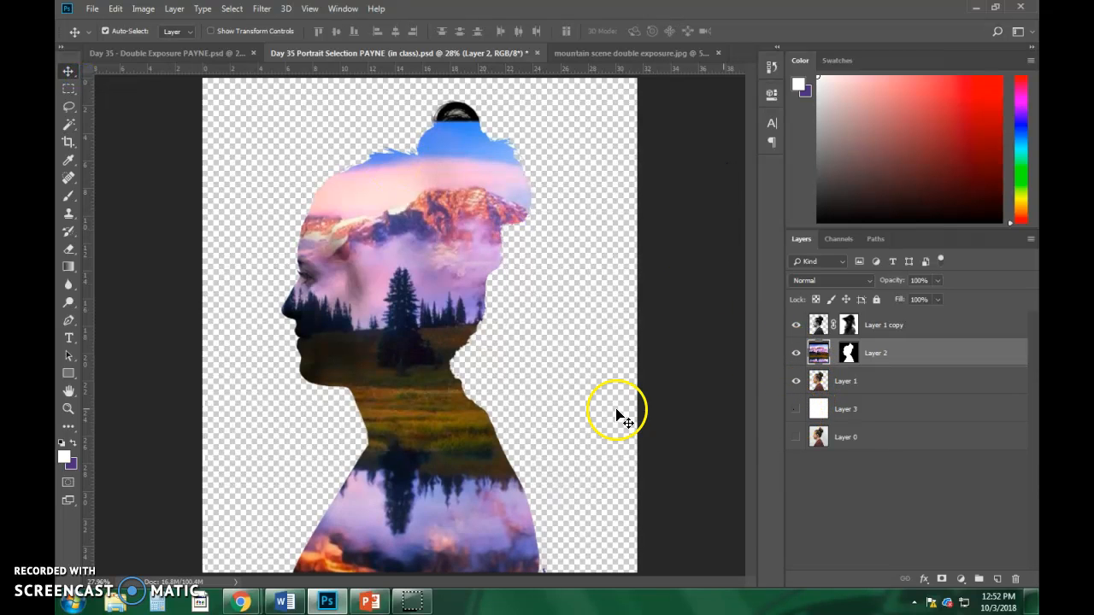
{"action": "left_click", "coordinate": [797, 410]}
{"action": "left_click", "coordinate": [163, 53]}
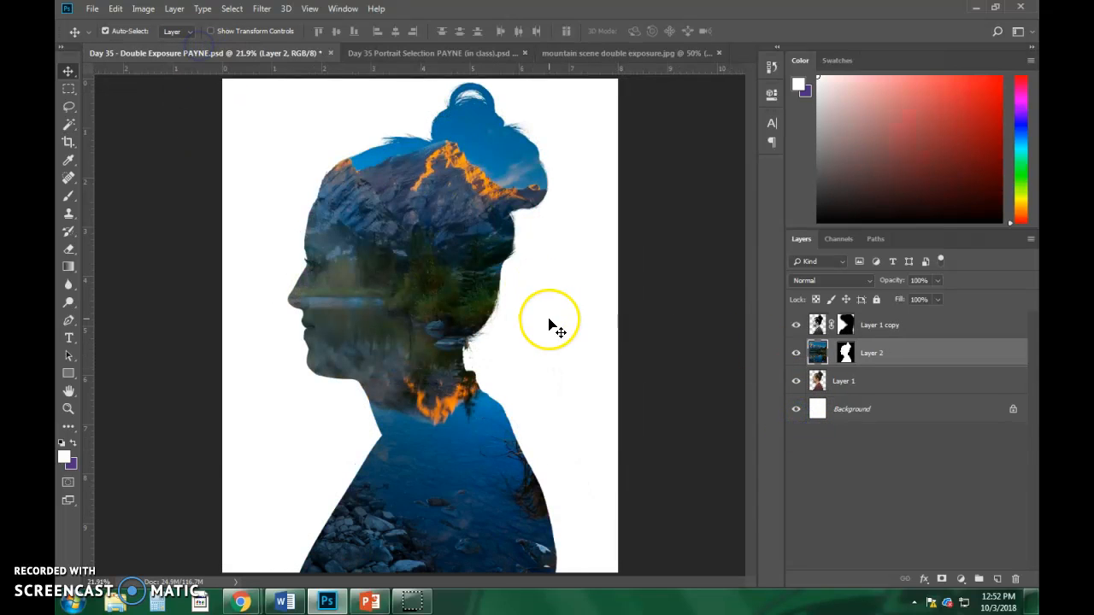